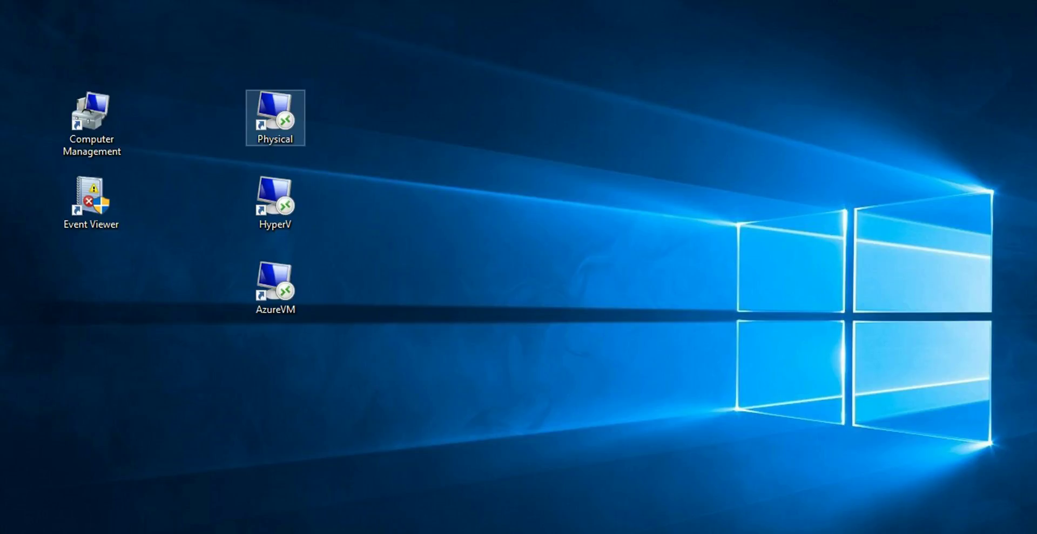
Open the Physical remote desktop connection and sign in to w81 by entering the account password.
double_click(275, 116)
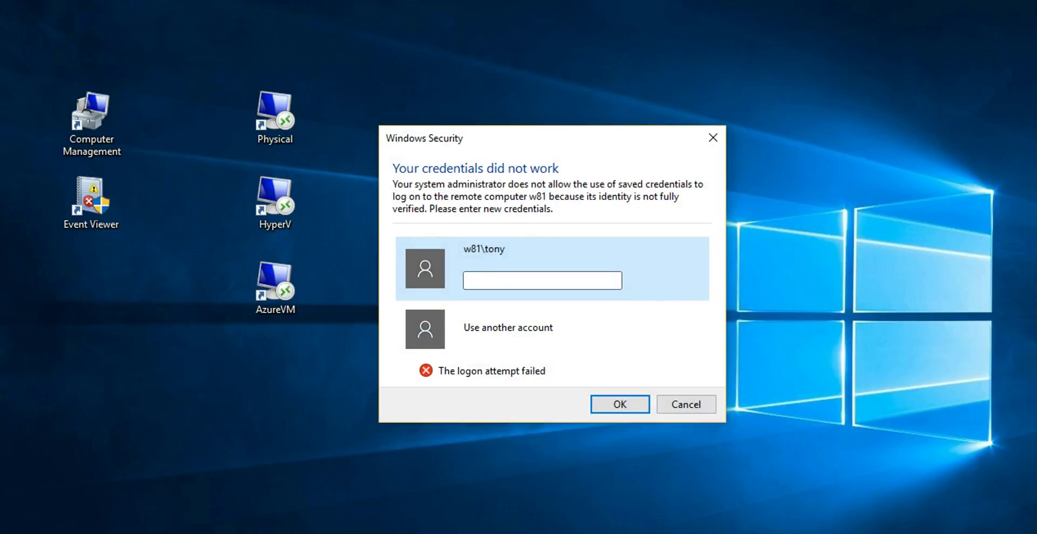
text(••••••••)
key(Return)
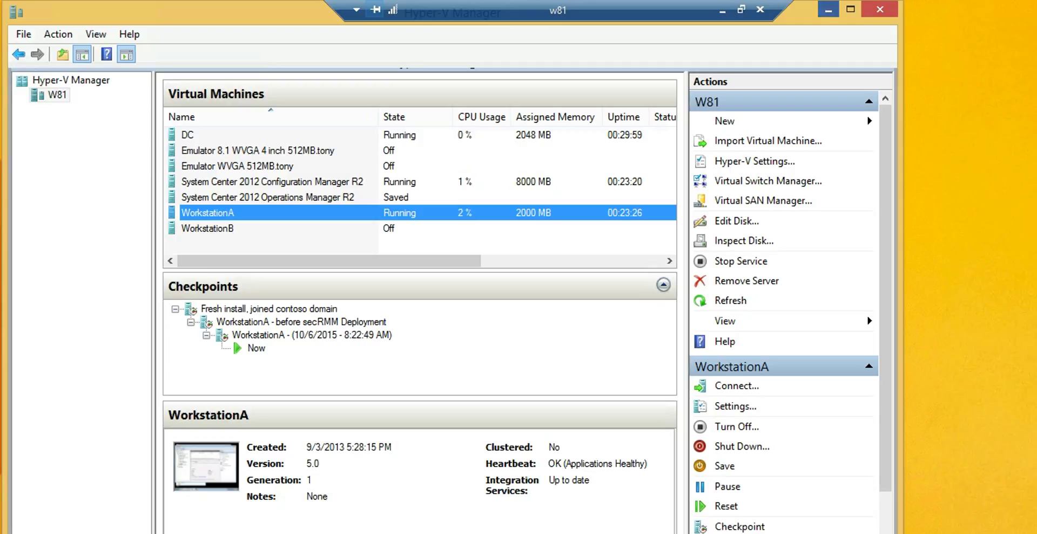
Minimize Hyper-V Manager on the remote computer, open a File Explorer window there and move it nearer the desktop's upper-left corner.
click(829, 9)
key(super+e)
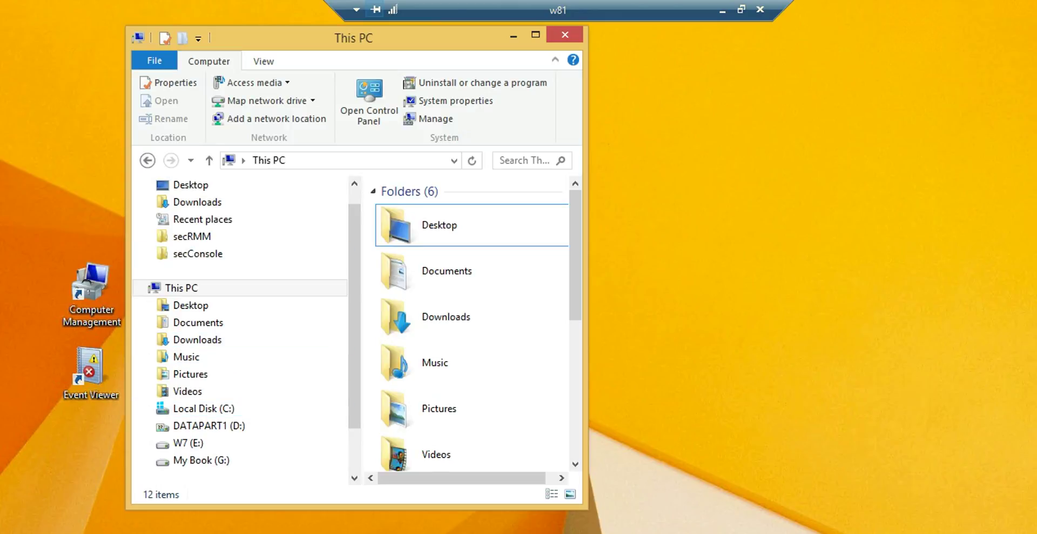
drag(291, 37, 244, 26)
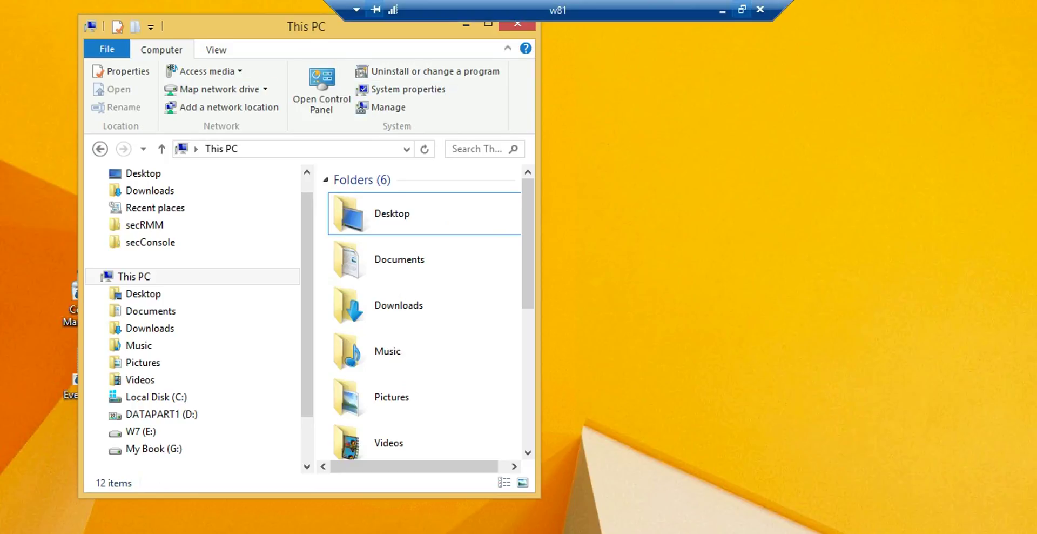
Switch the w81 session out of full screen, move its window clear of the local desktop icons and make it taller.
click(741, 9)
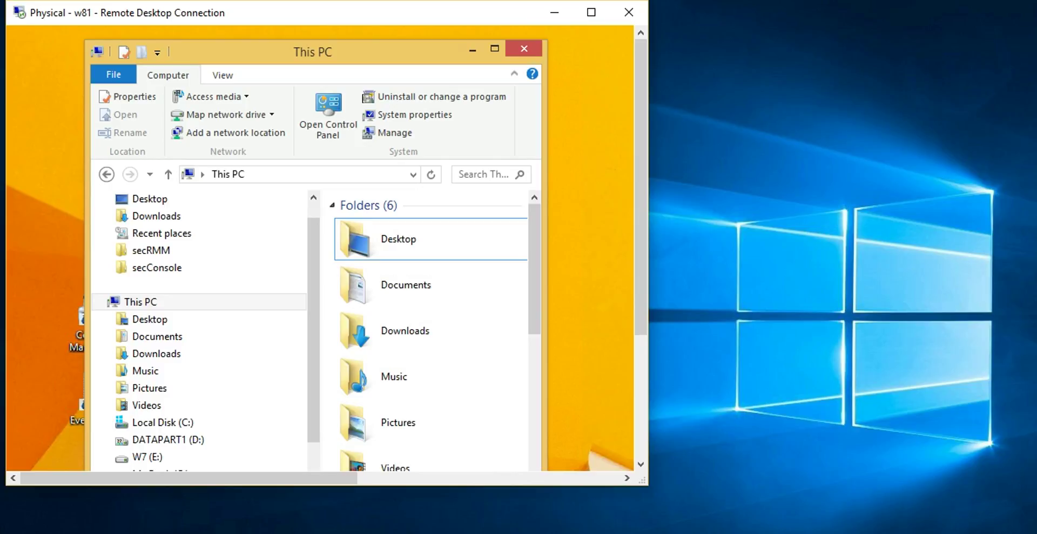
drag(399, 17, 761, 18)
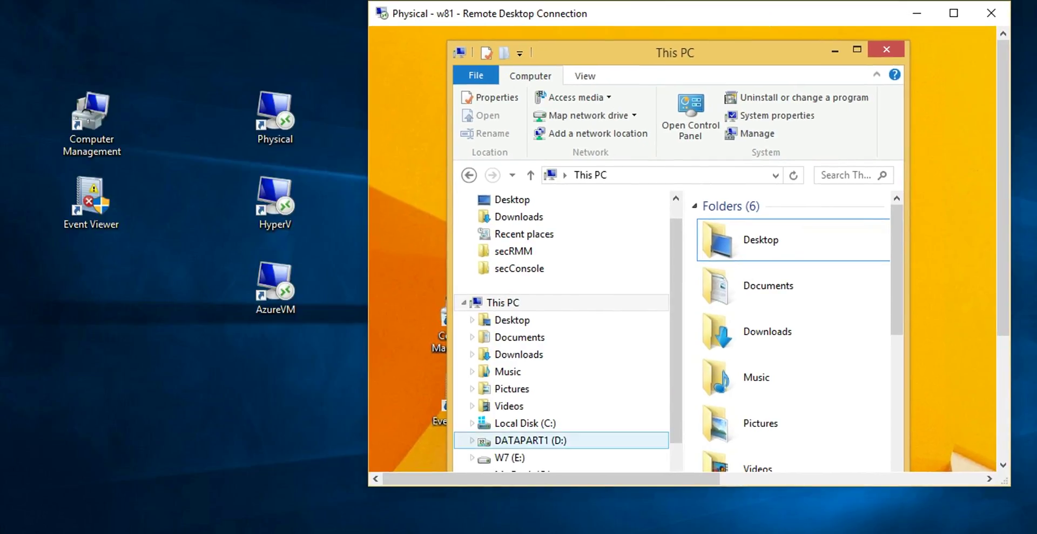
click(509, 457)
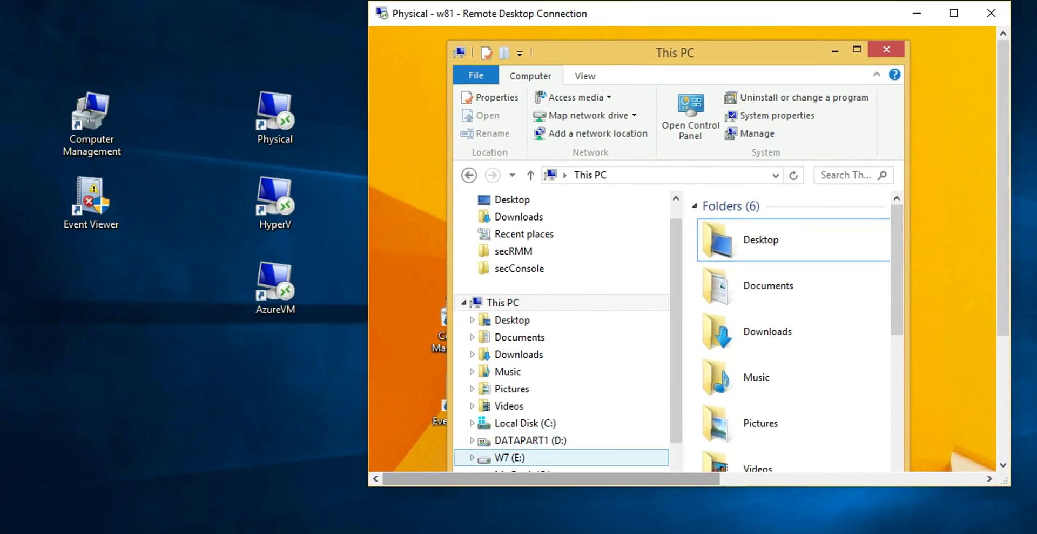
drag(586, 485, 590, 525)
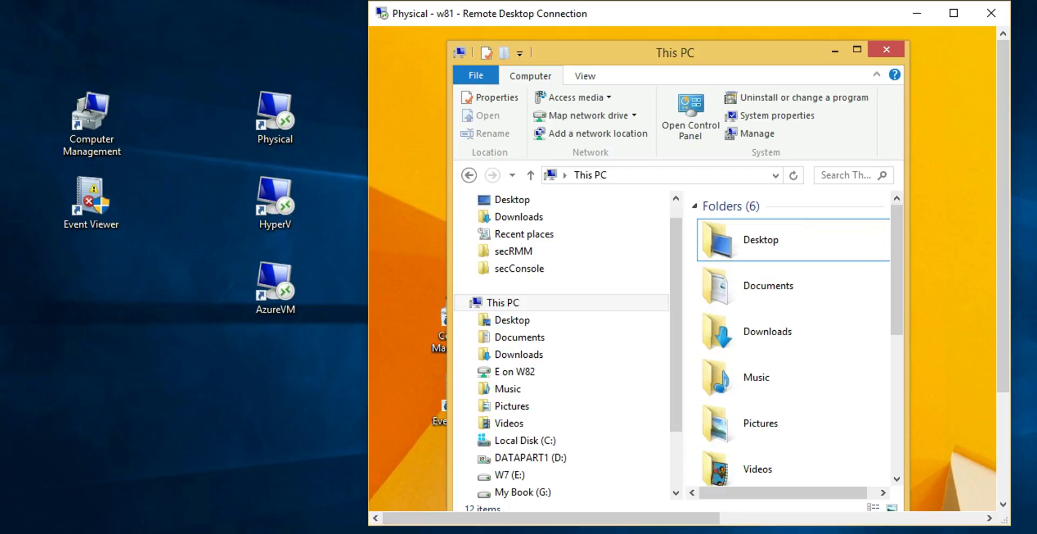
Open File Explorer on the local computer, view the contents of USB Drive (E:), and move the w81 session window aside.
key(super+e)
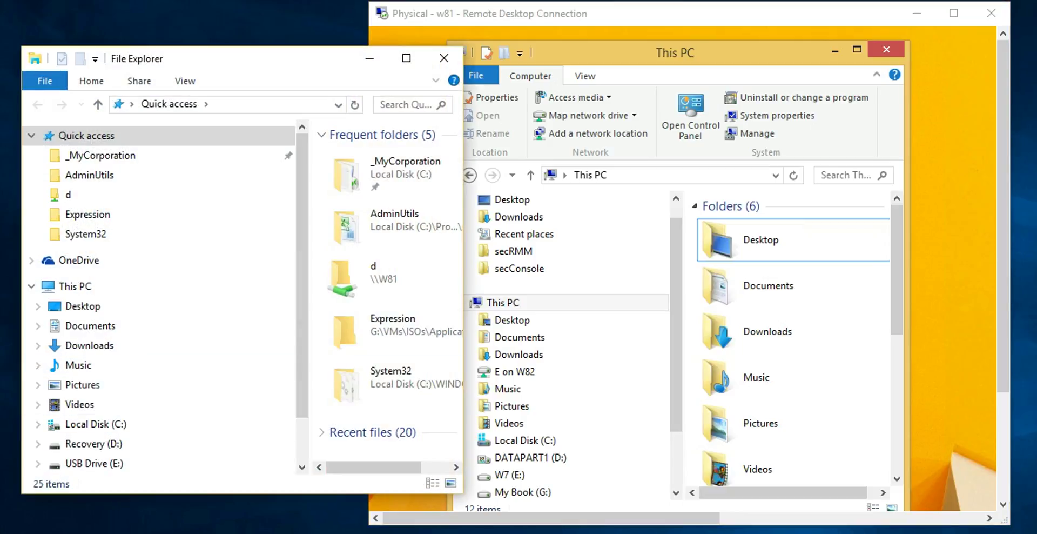
scroll(157, 295, down, 1)
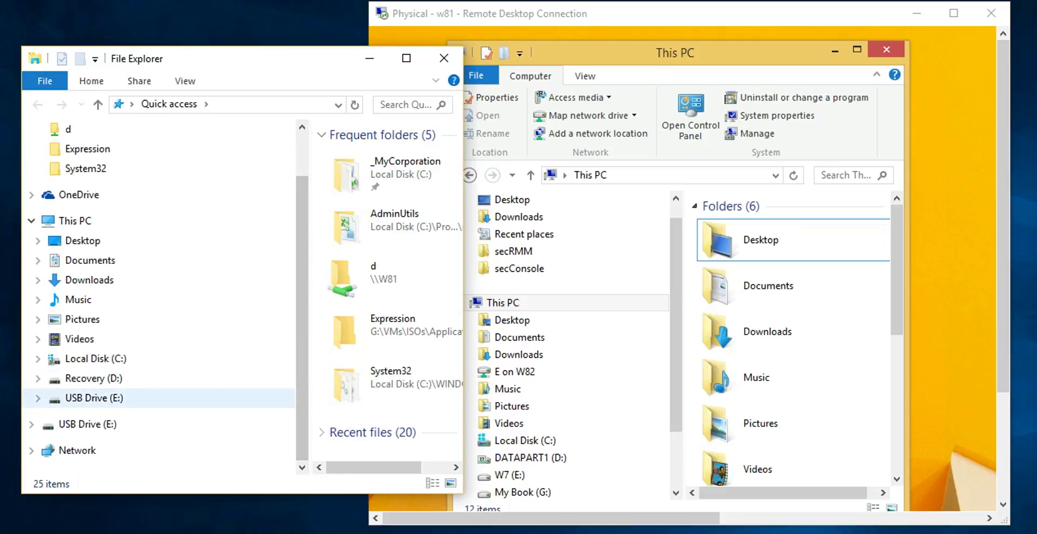
click(94, 398)
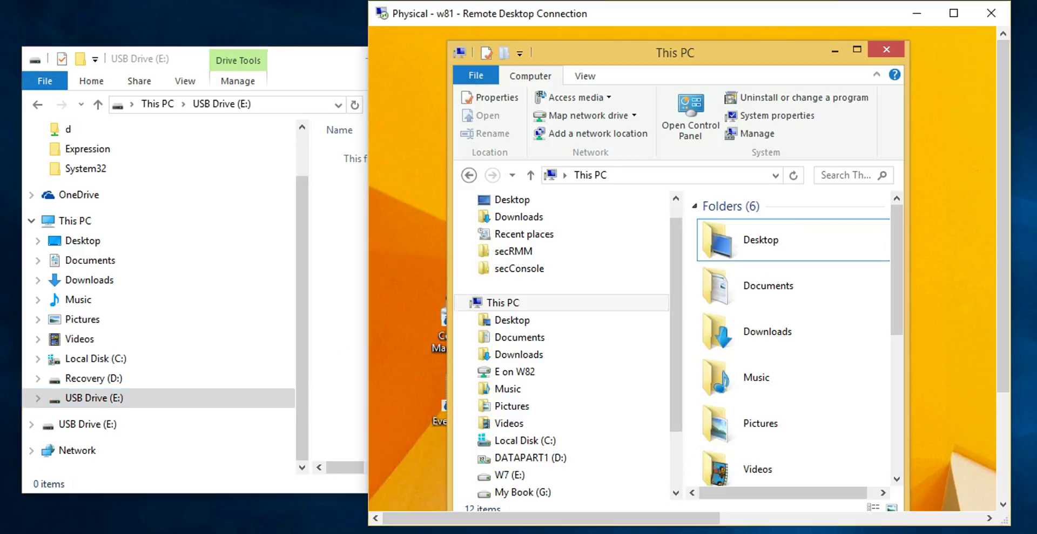
drag(566, 19, 220, 21)
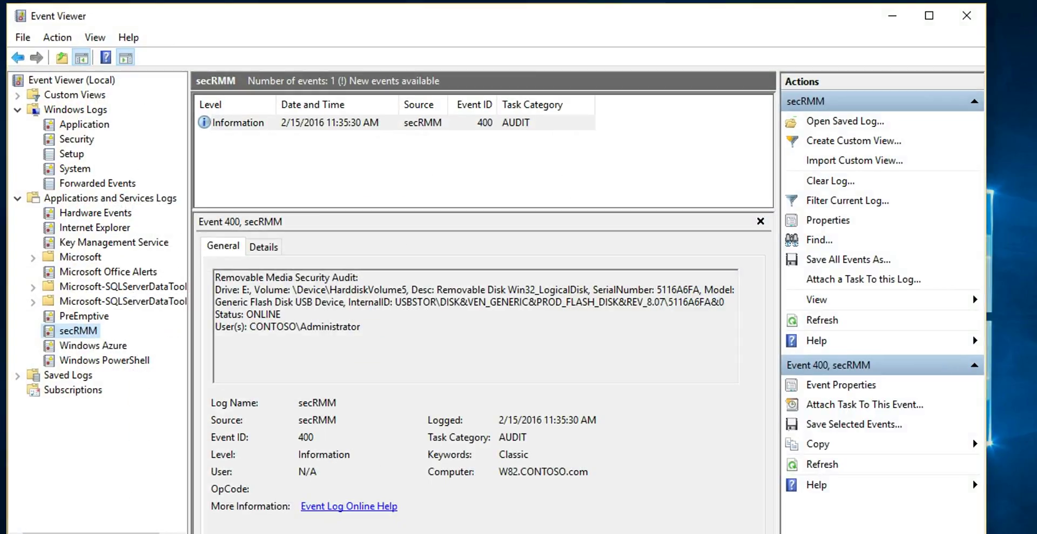
Refresh the secRMM log in Event Viewer and examine the drive letter in the latest AUDIT event with ID 400.
key(F5)
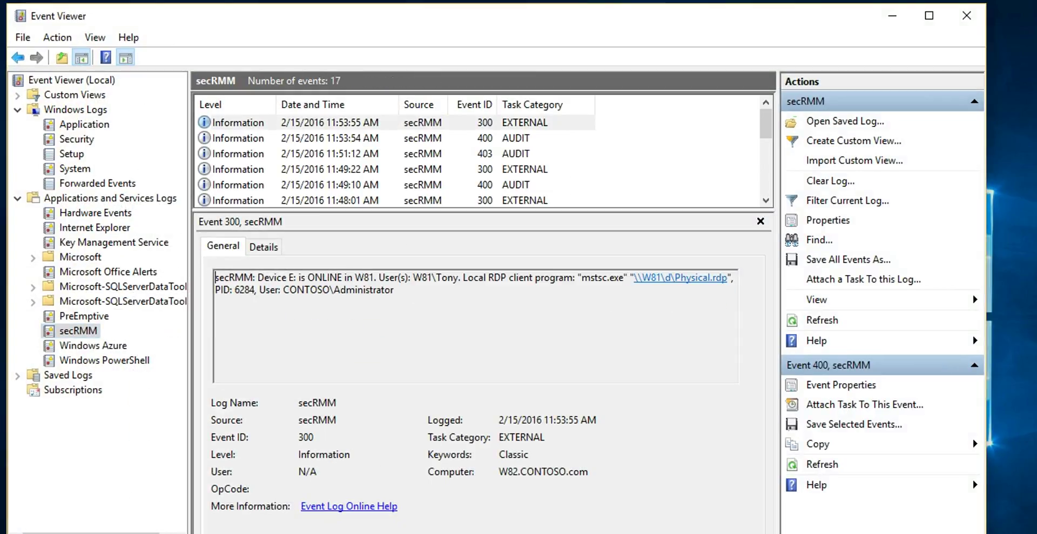
click(330, 138)
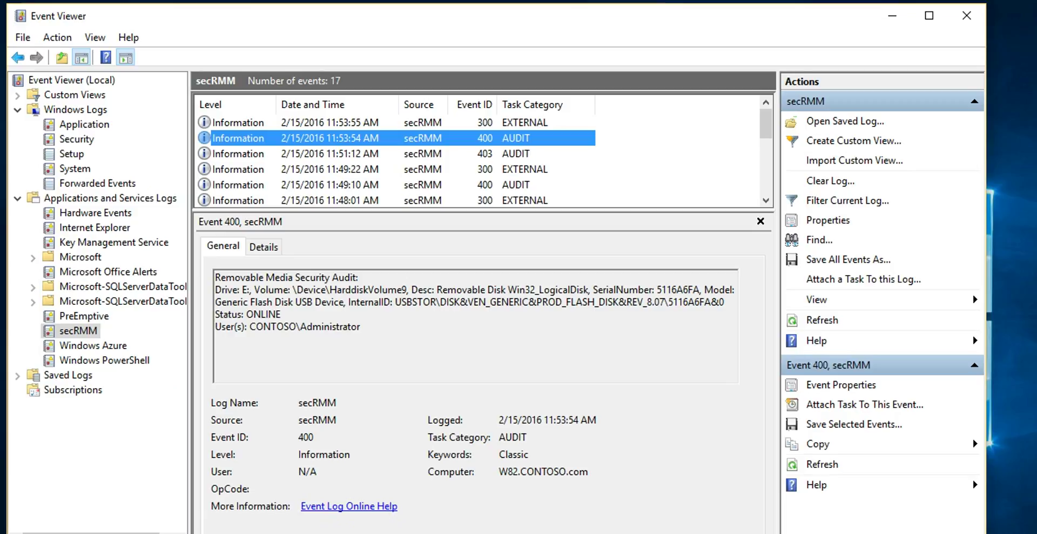
drag(241, 289, 254, 289)
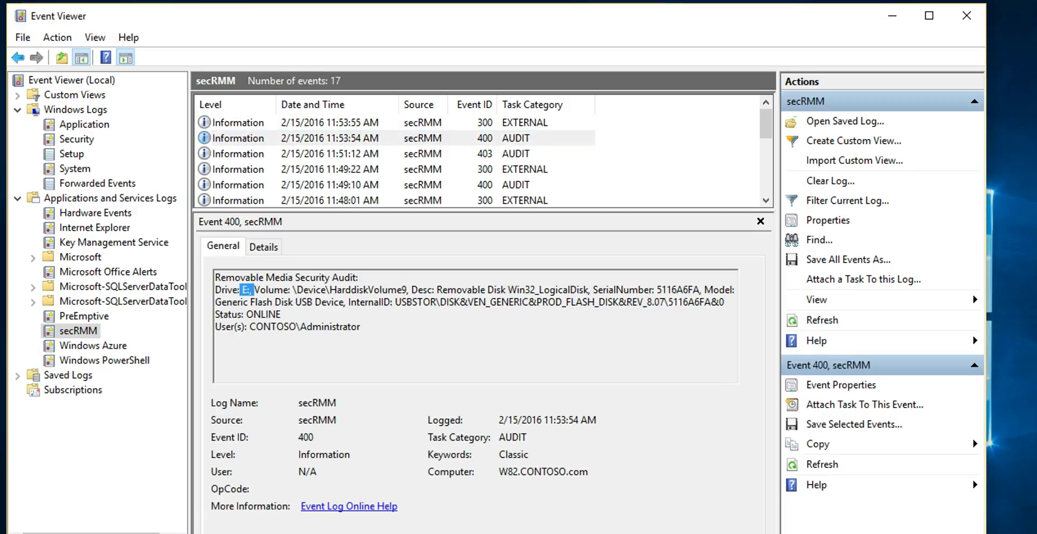
Examine the latest EXTERNAL event with ID 300 for the remote computer, its remote user and the local RDP client user.
click(330, 123)
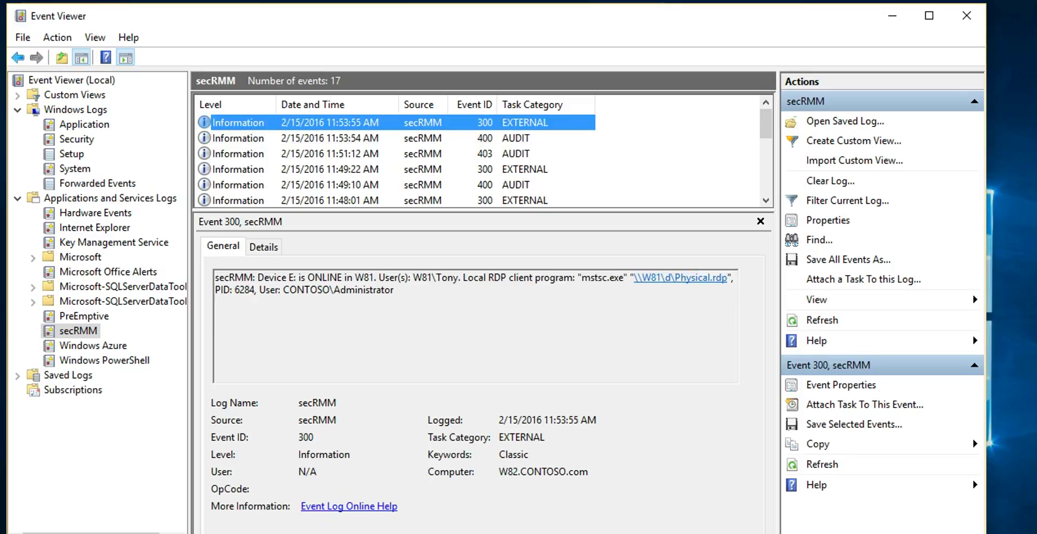
drag(355, 277, 369, 277)
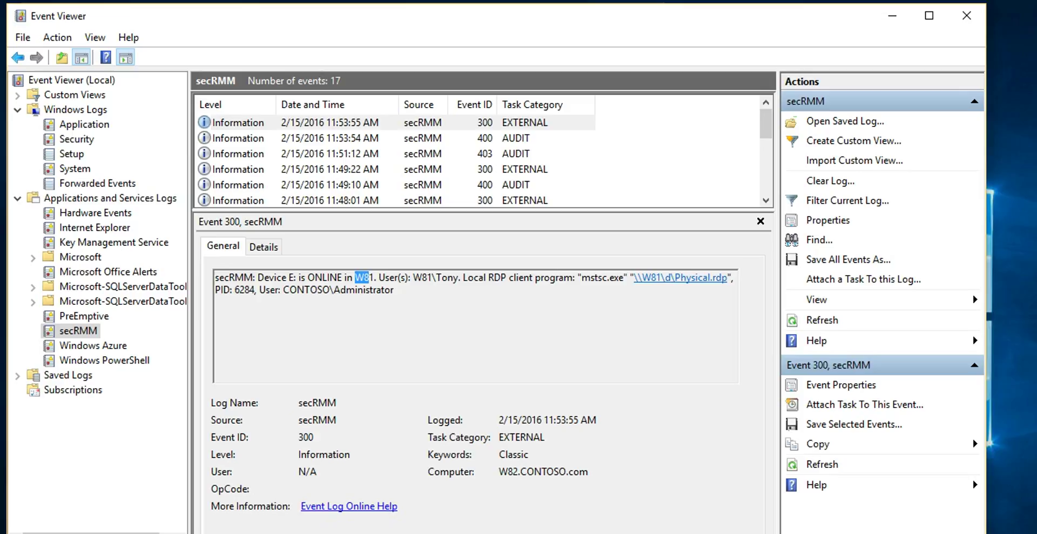
drag(413, 277, 458, 277)
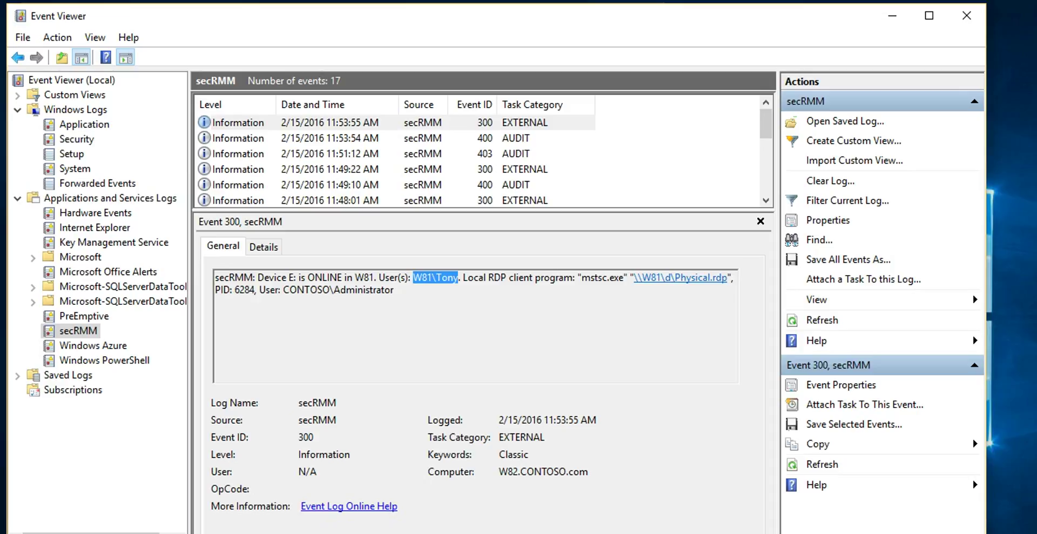
drag(282, 289, 394, 290)
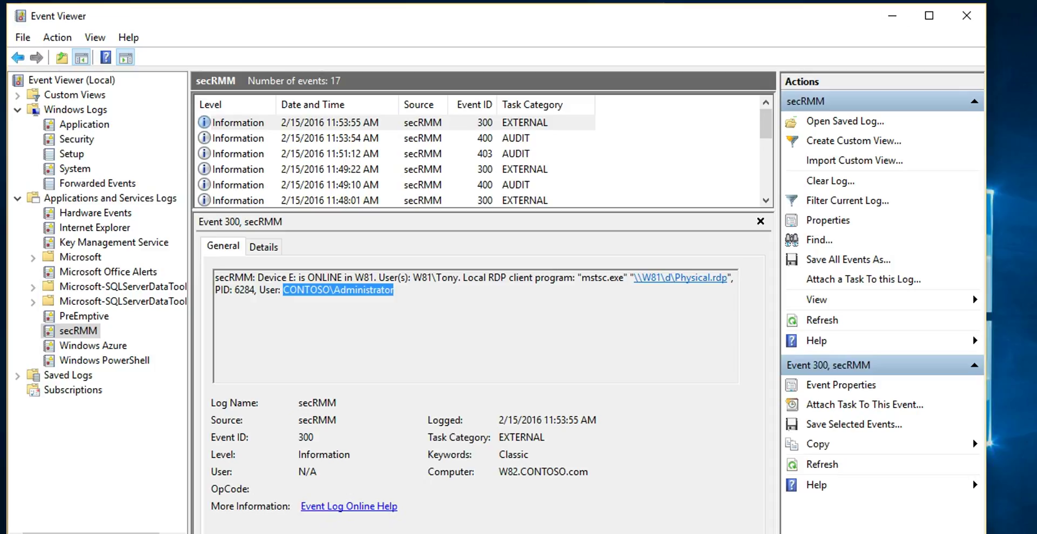
Minimize Event Viewer, return the w81 session to full screen and copy vbscript1.vbs from the remote C:\TEMP folder.
click(892, 15)
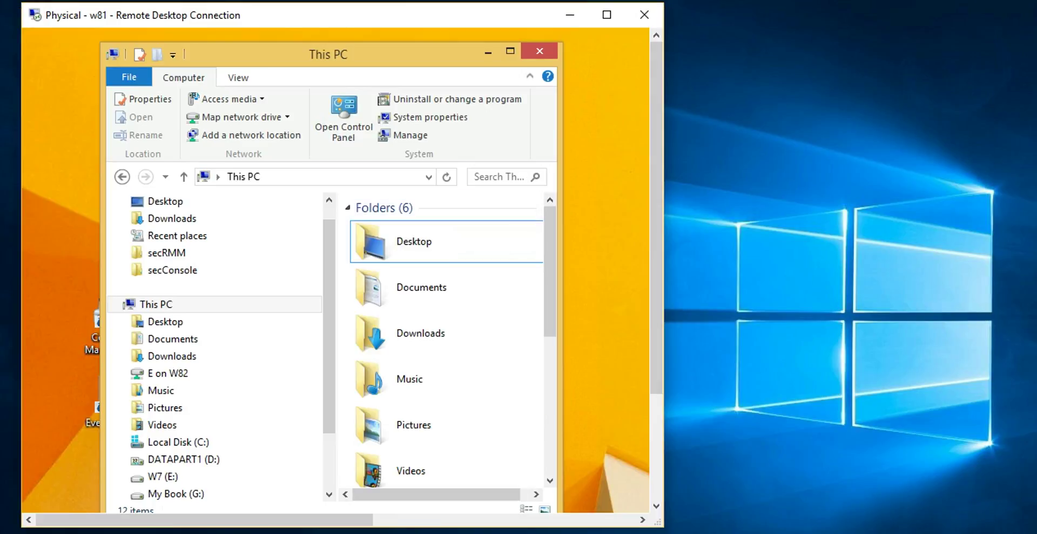
click(606, 14)
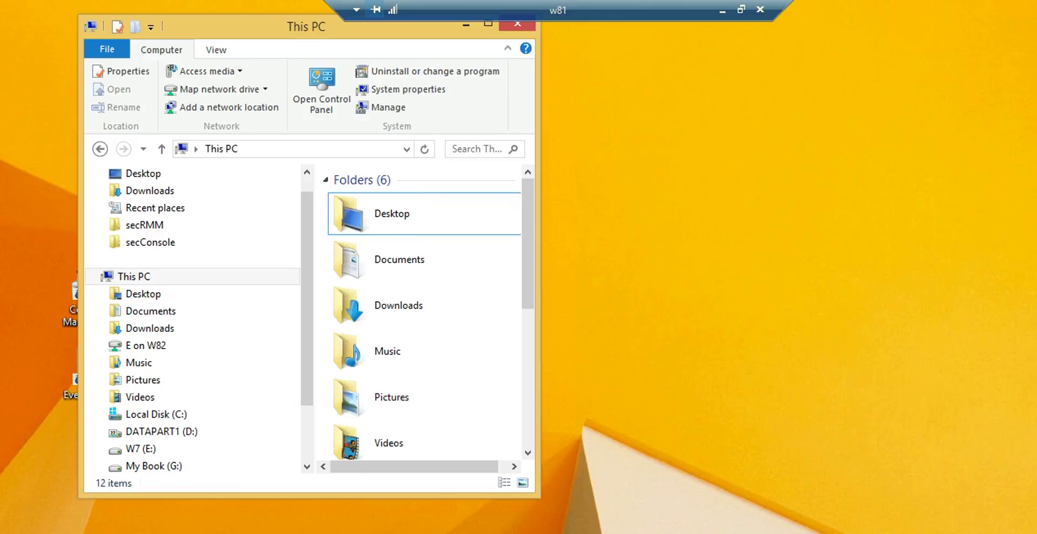
click(146, 345)
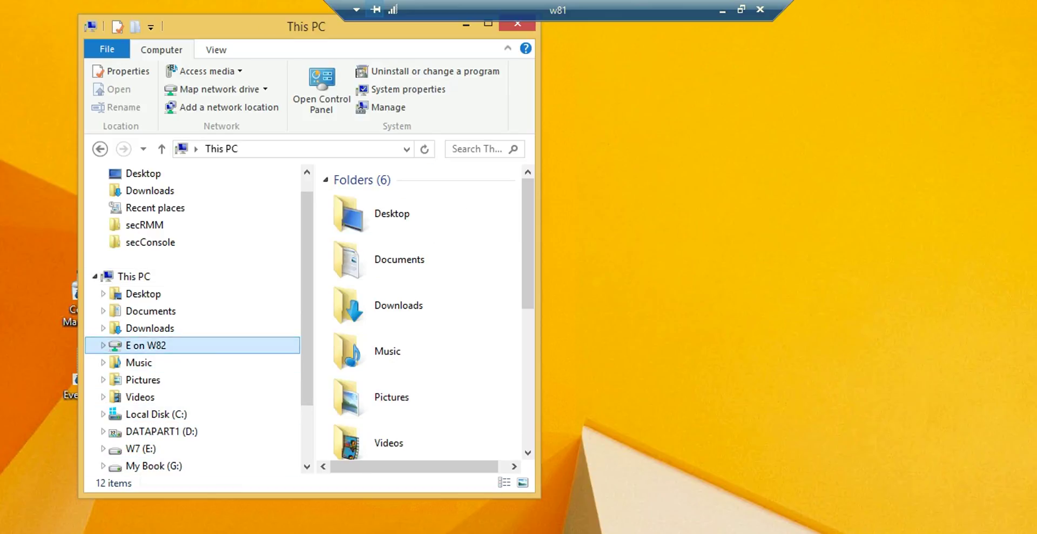
click(156, 414)
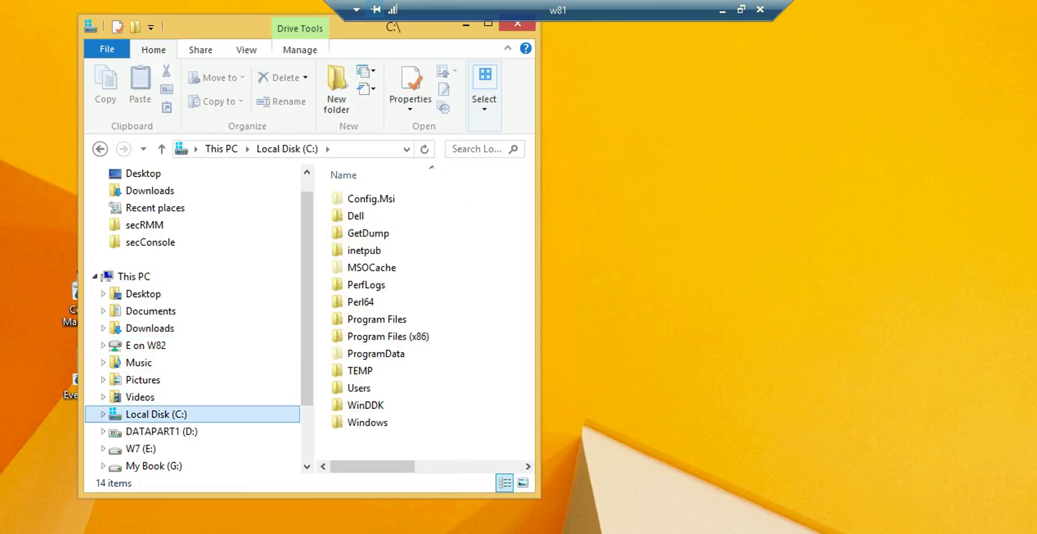
click(360, 371)
double_click(360, 370)
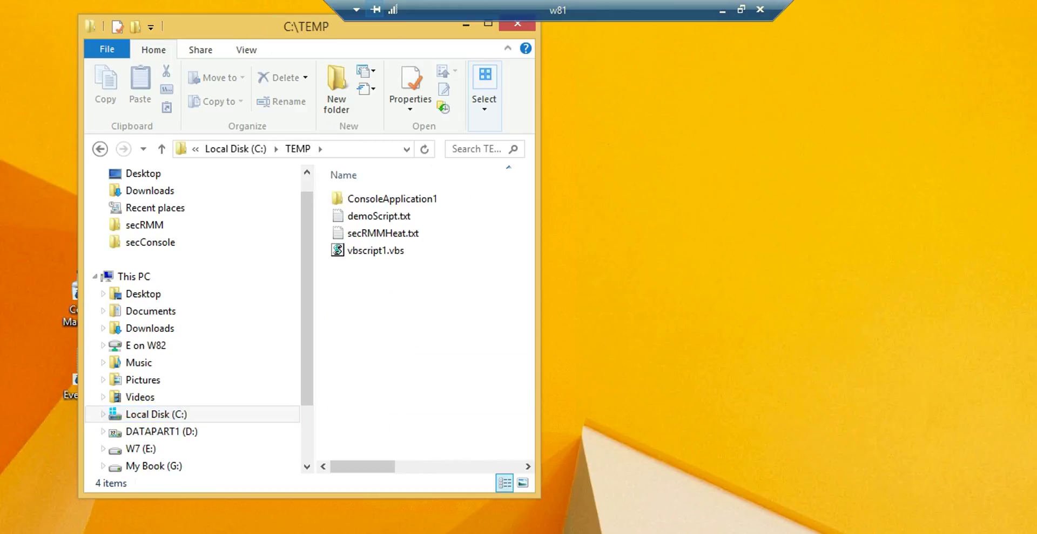
right_click(362, 250)
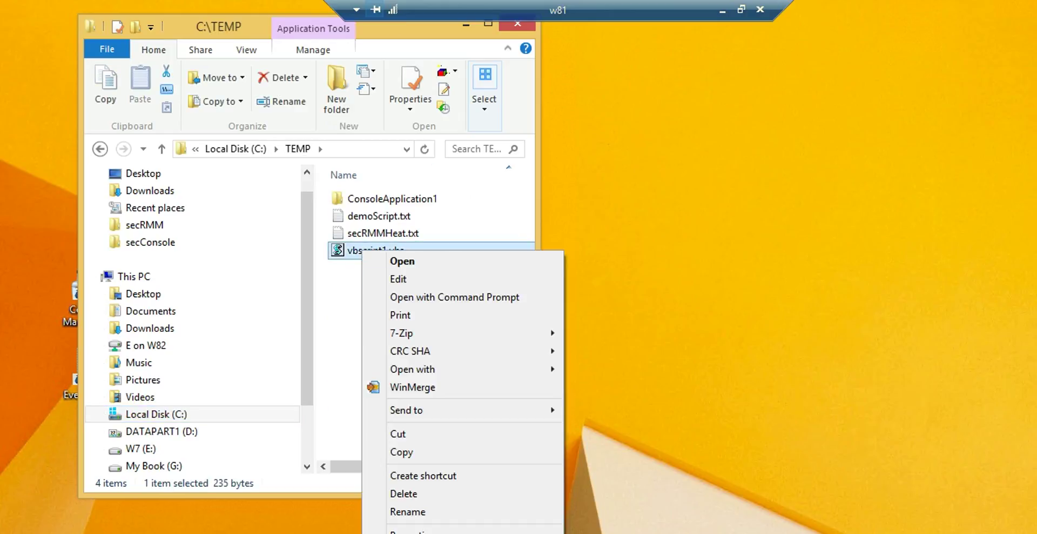
click(401, 452)
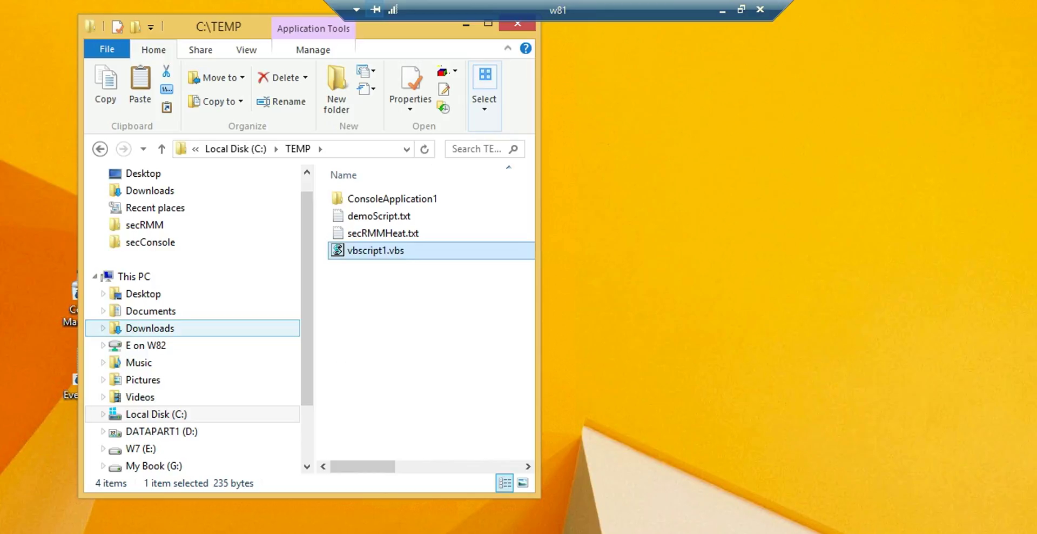
Paste vbscript1.vbs into the redirected drive E on W82.
click(146, 345)
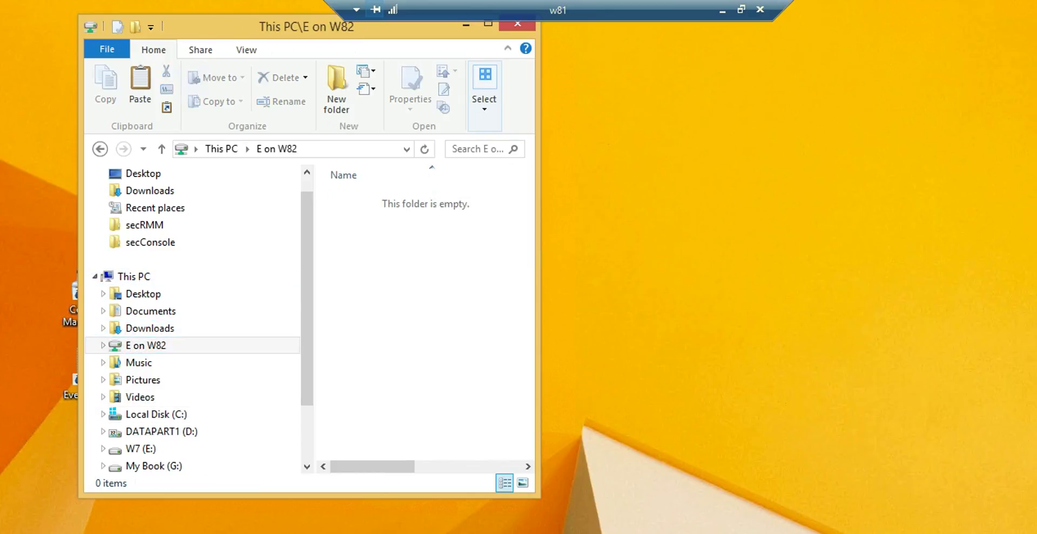
right_click(360, 215)
click(400, 328)
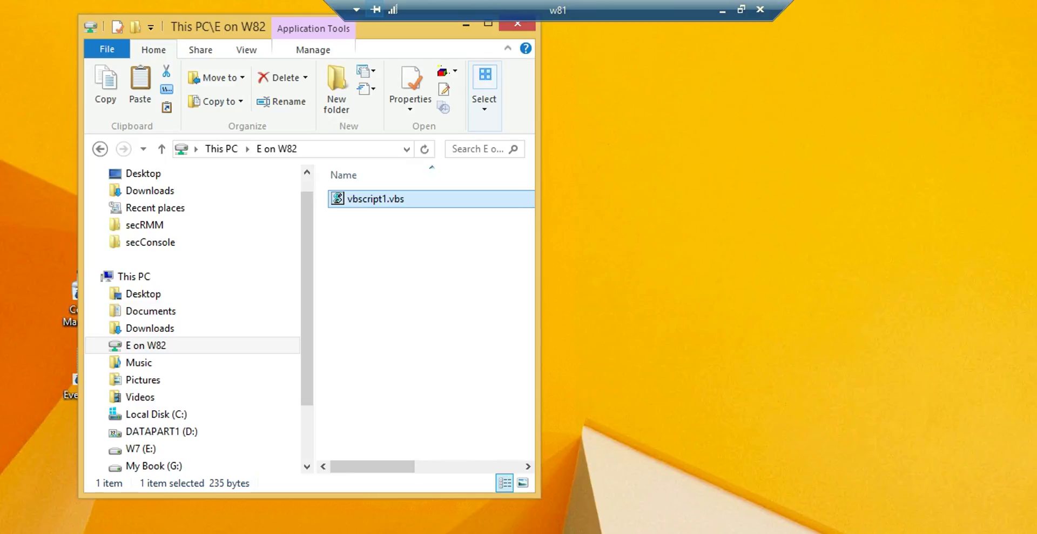
Switch to secRMMExcelWorkbook.xlsx in Excel, open the details of the ONLINE event in row 4 and examine its Drive value.
key(alt+Tab)
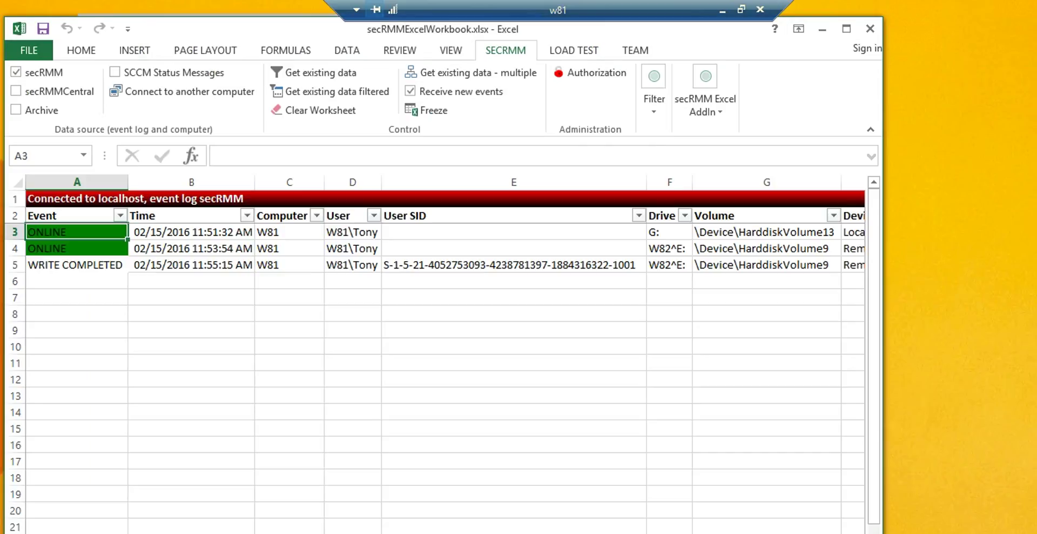
key(Down)
double_click(77, 249)
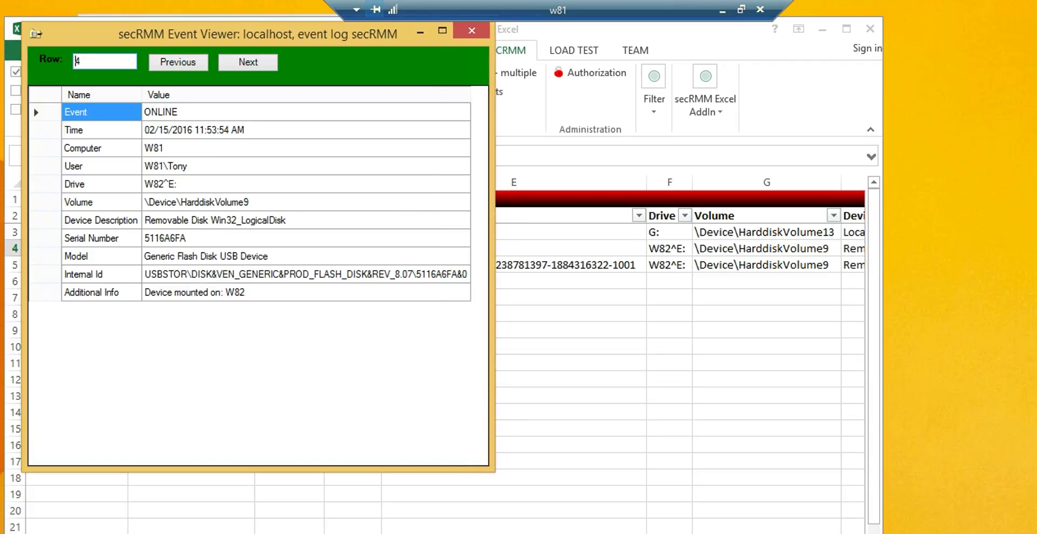
click(195, 185)
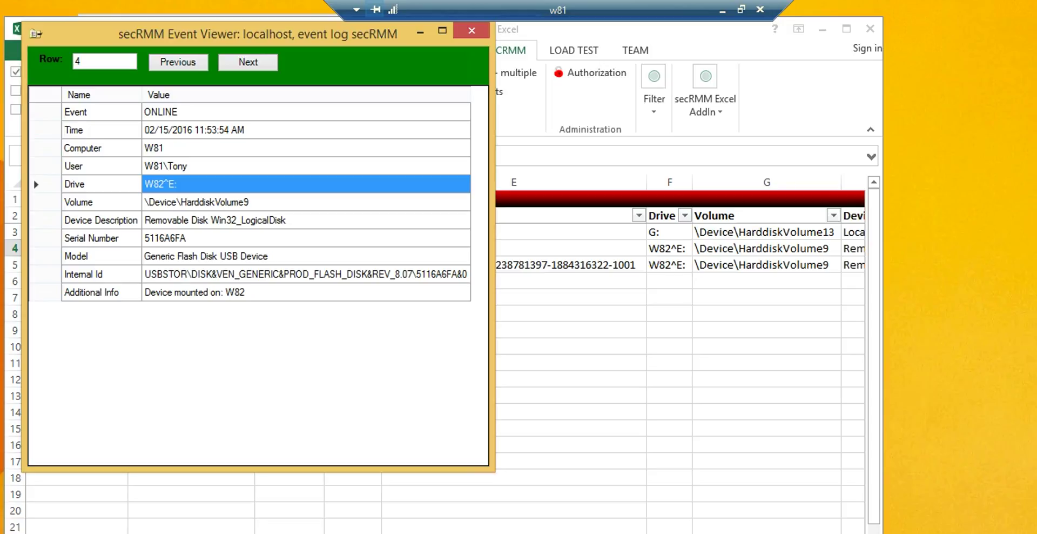
Show the WRITE COMPLETED event in row 5, widen the details window and examine its Drive and Target File values.
click(248, 63)
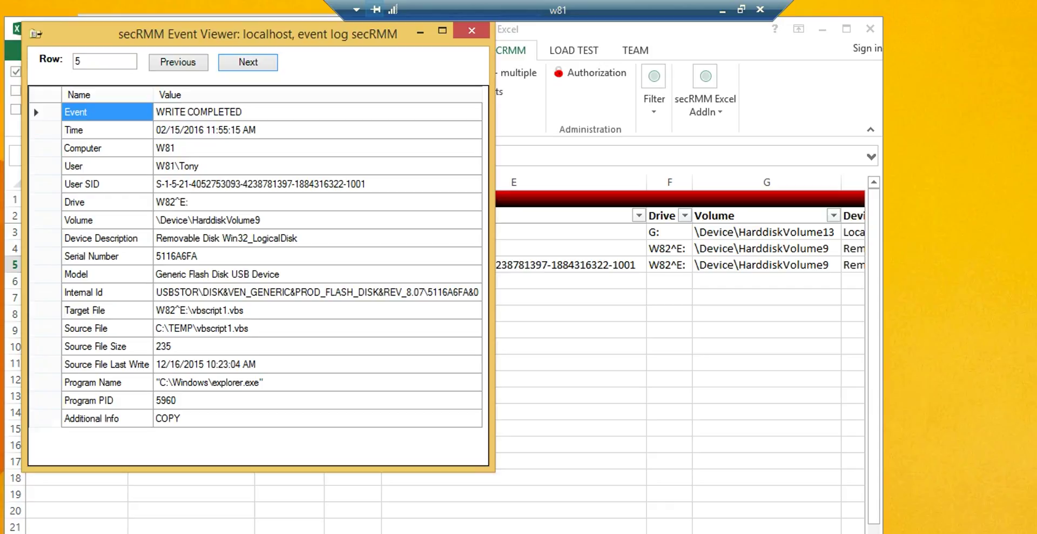
drag(493, 247, 505, 247)
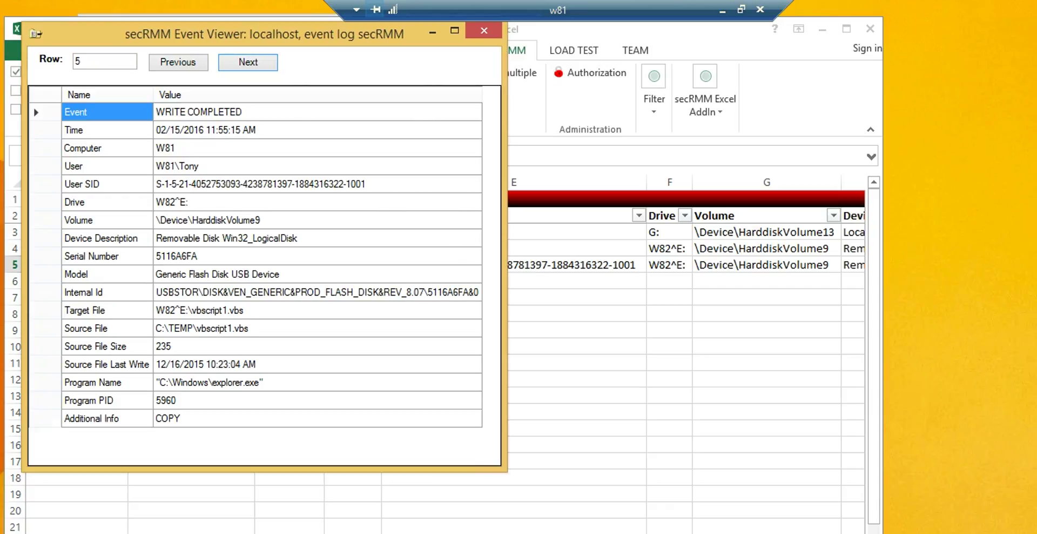
click(260, 202)
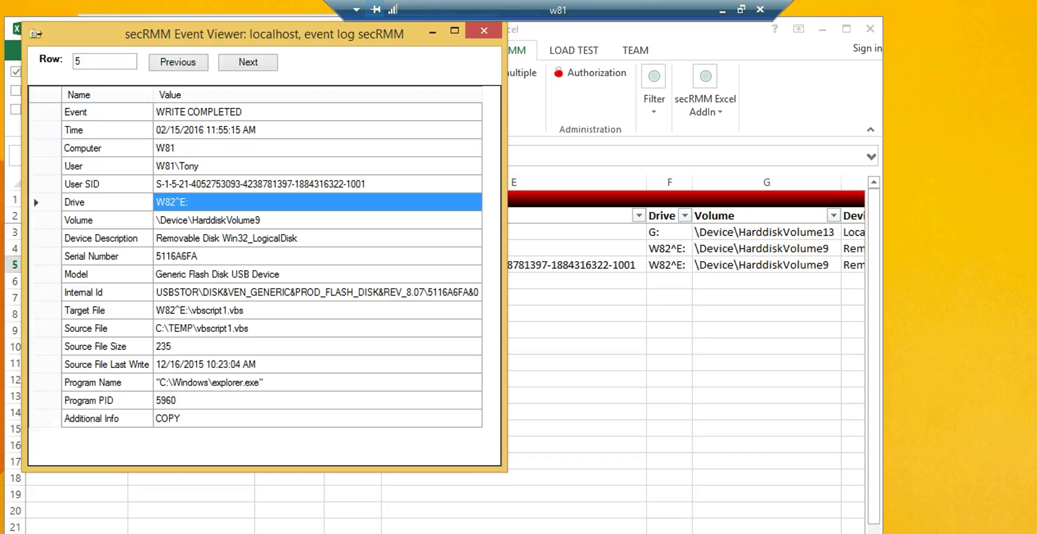
click(260, 310)
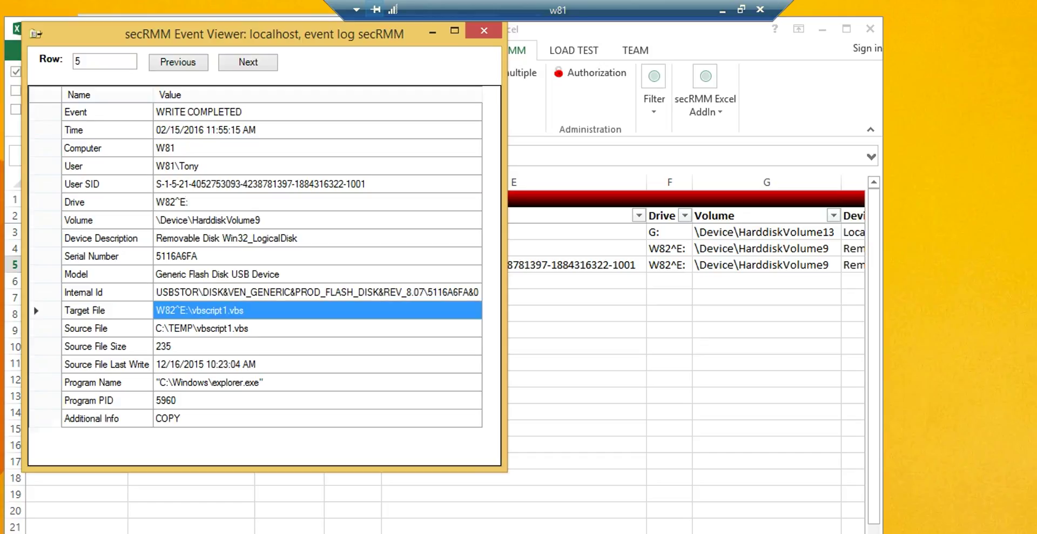
Close the event details window and disconnect the w81 remote session.
click(484, 30)
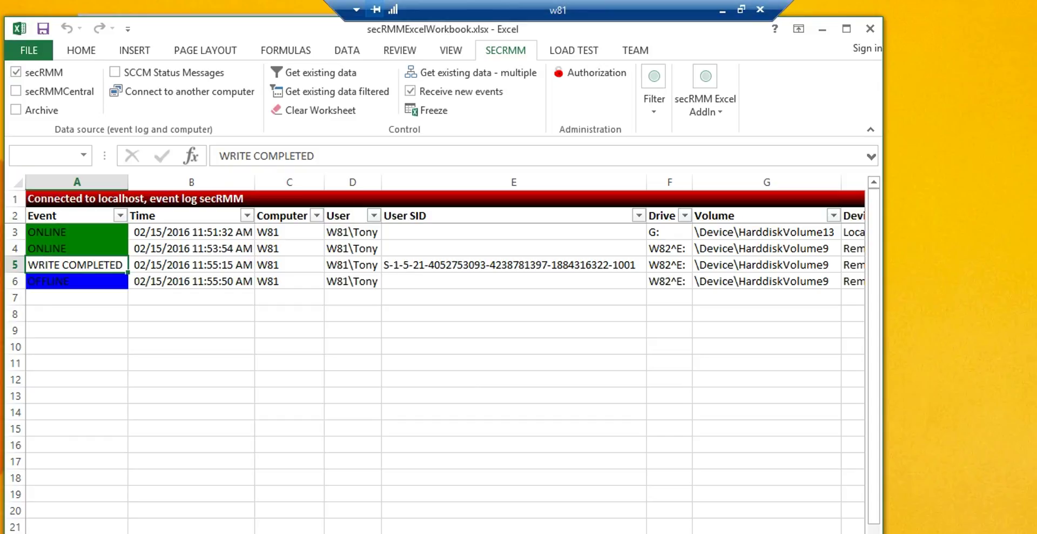
click(760, 9)
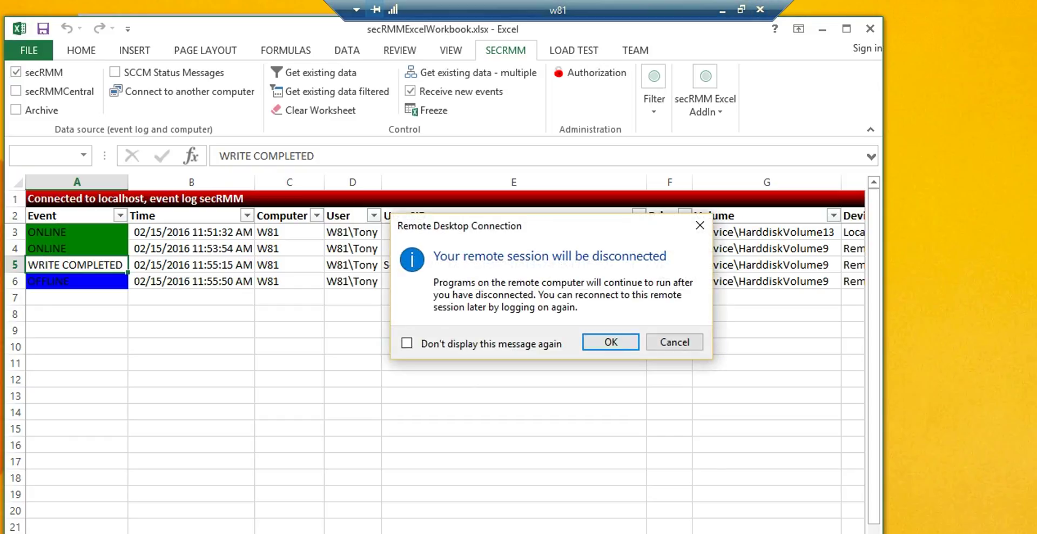
click(611, 342)
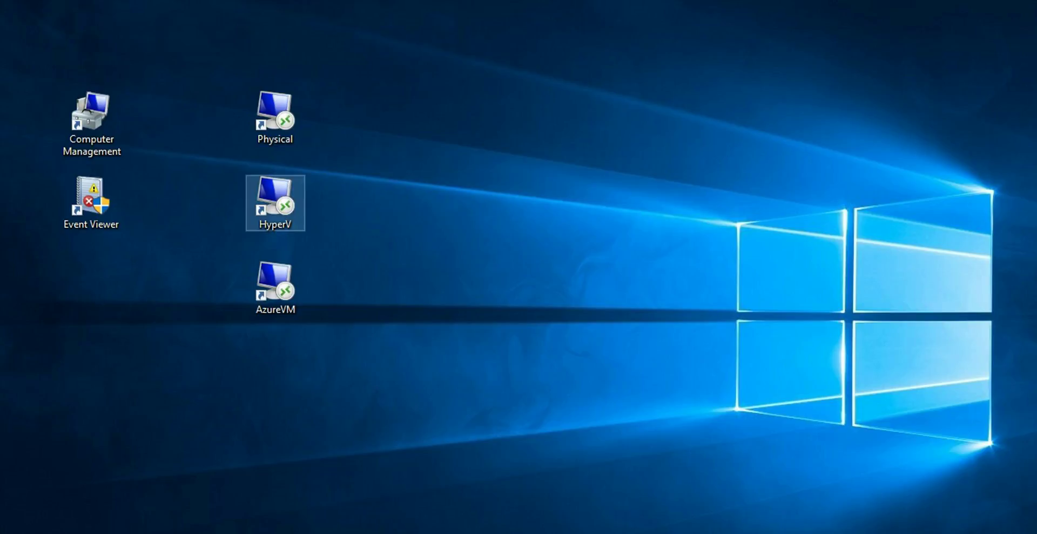
Connect to workstationa through the HyperV desktop shortcut, entering the administrator account's password.
key(Return)
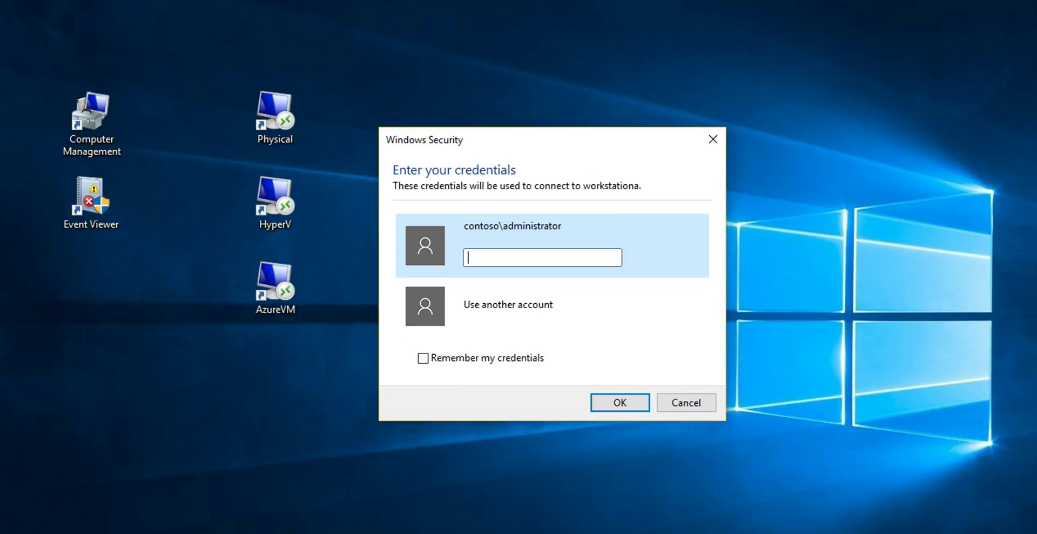
text(•••••••••)
key(Return)
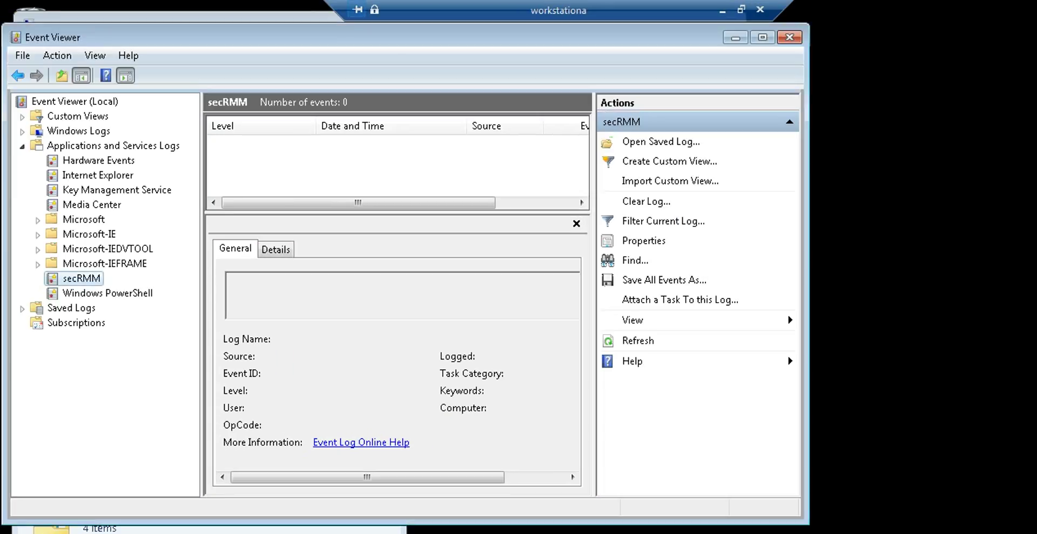
Bring up the Libraries window, check its Computer list for the redirected USB drive, and close the local E: window and Libraries.
key(alt+Tab)
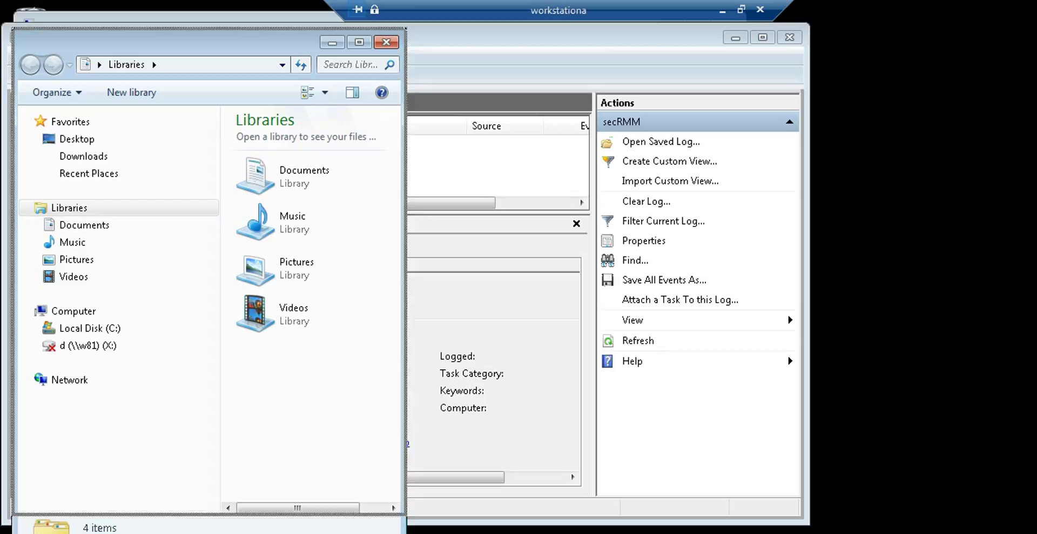
drag(210, 533, 209, 514)
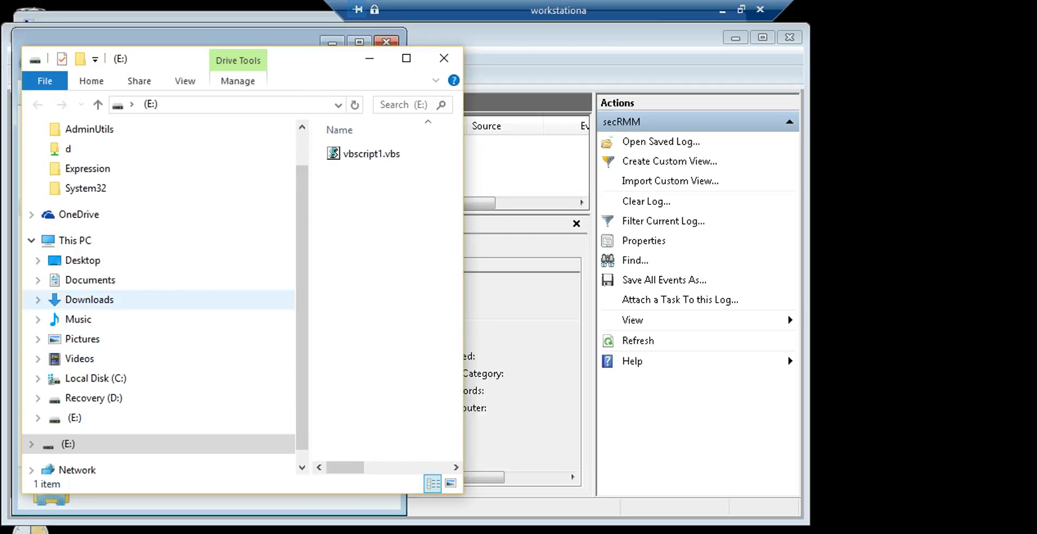
drag(166, 60, 487, 55)
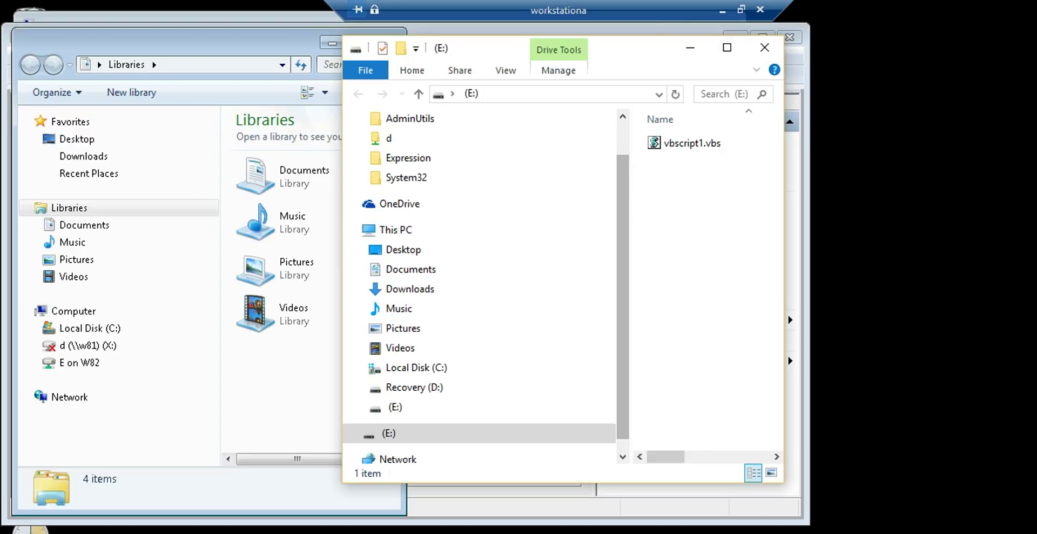
click(764, 47)
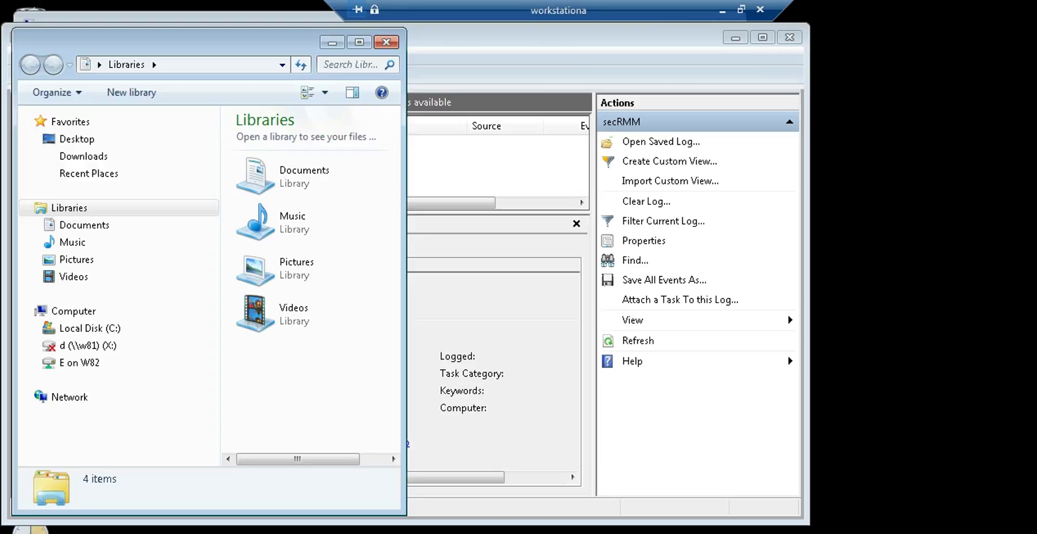
click(386, 42)
Refresh the secRMM log, open its Event 400, examine the Hypervisor and Device mounted on details, and close the event properties.
key(F5)
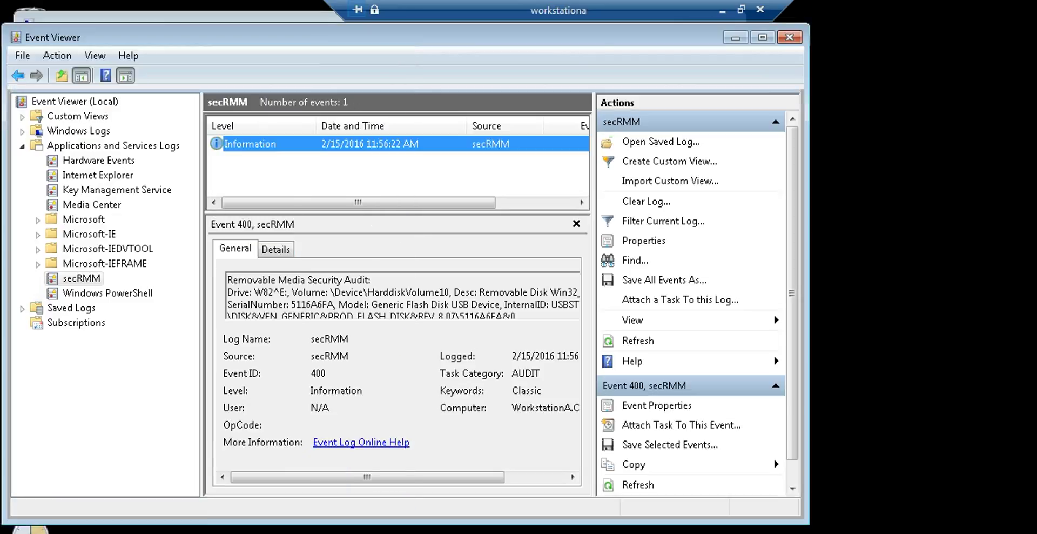
double_click(370, 144)
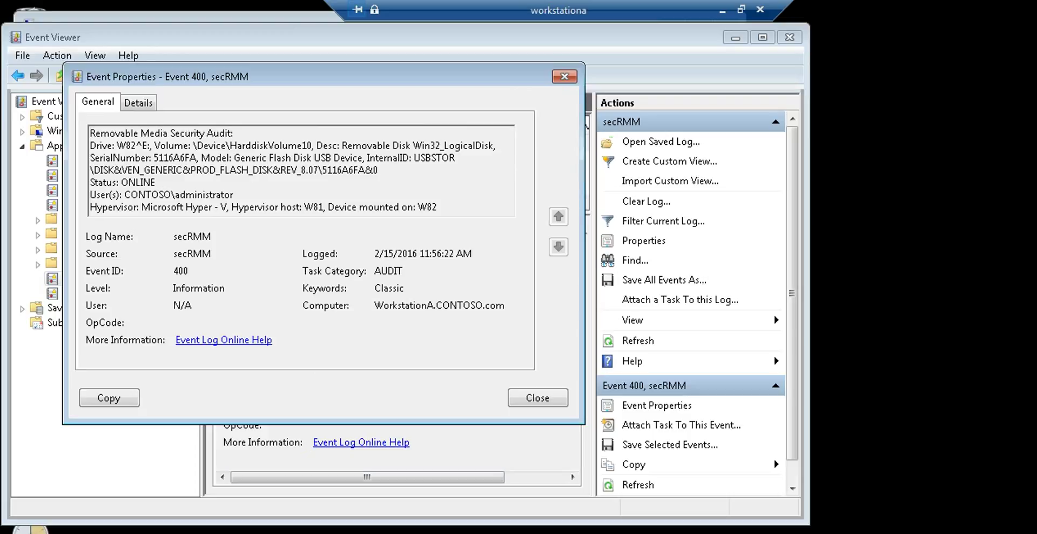
drag(324, 423, 324, 450)
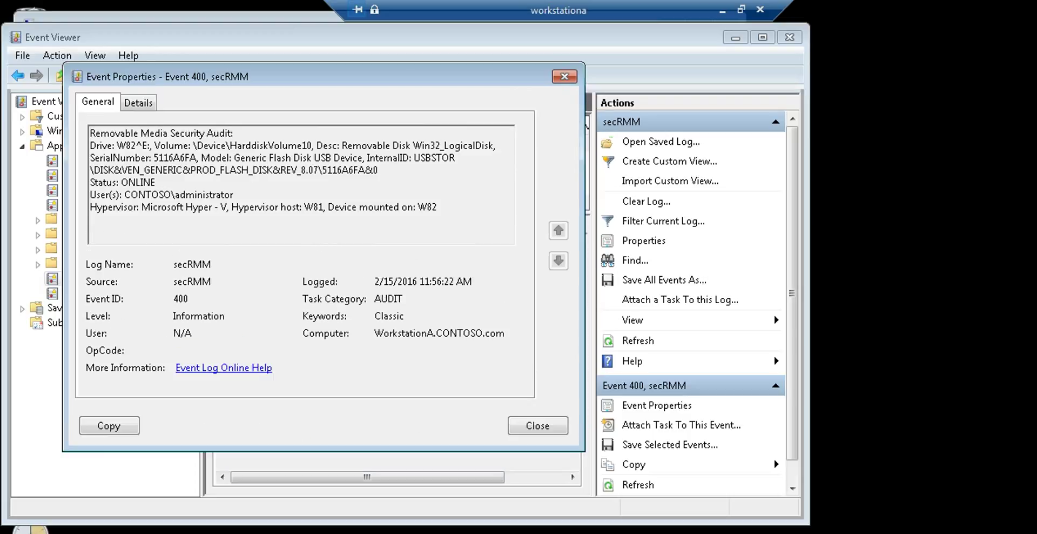
drag(90, 207, 324, 207)
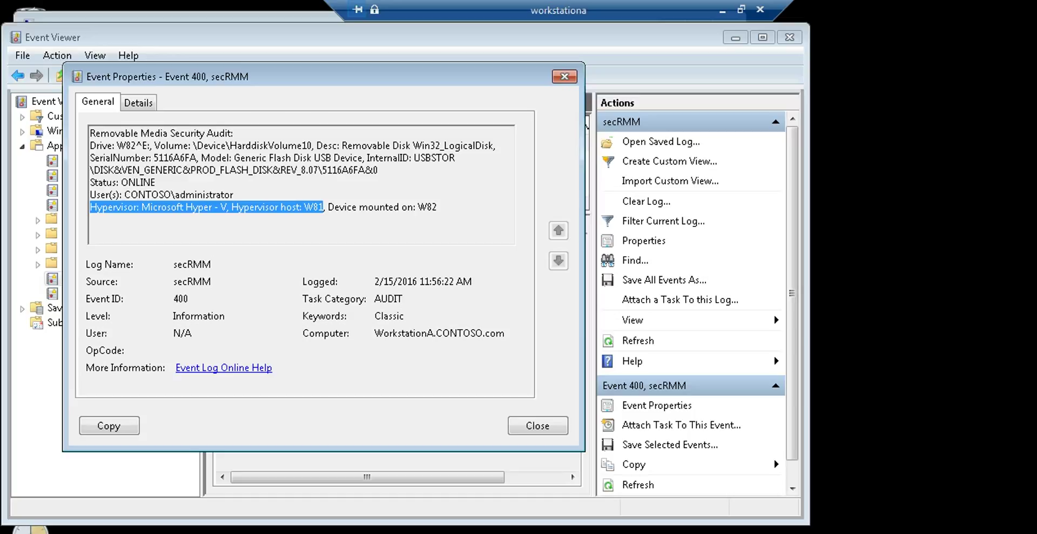
drag(328, 207, 438, 207)
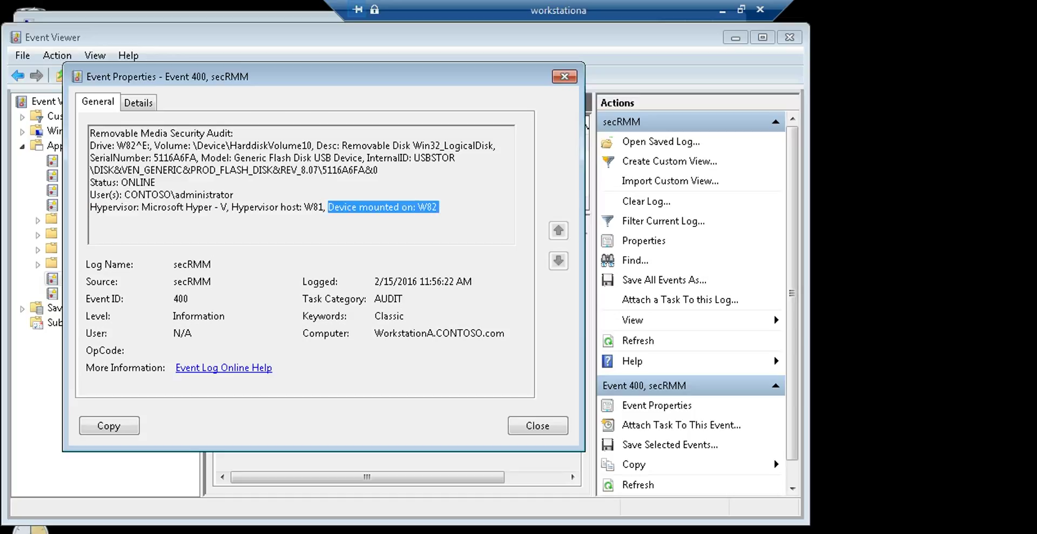
click(537, 425)
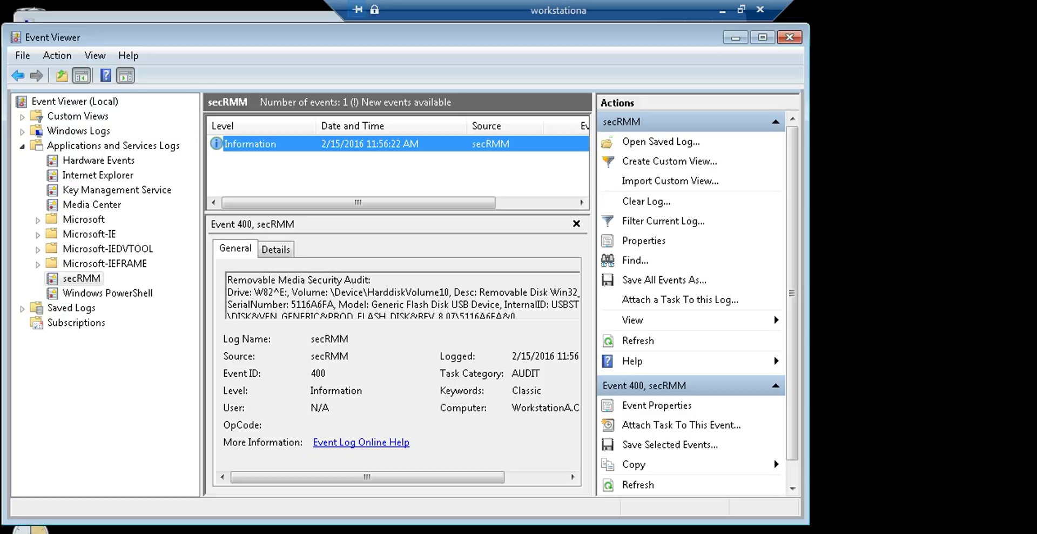
Refresh the secRMM log again and disconnect the workstationa remote session.
key(F5)
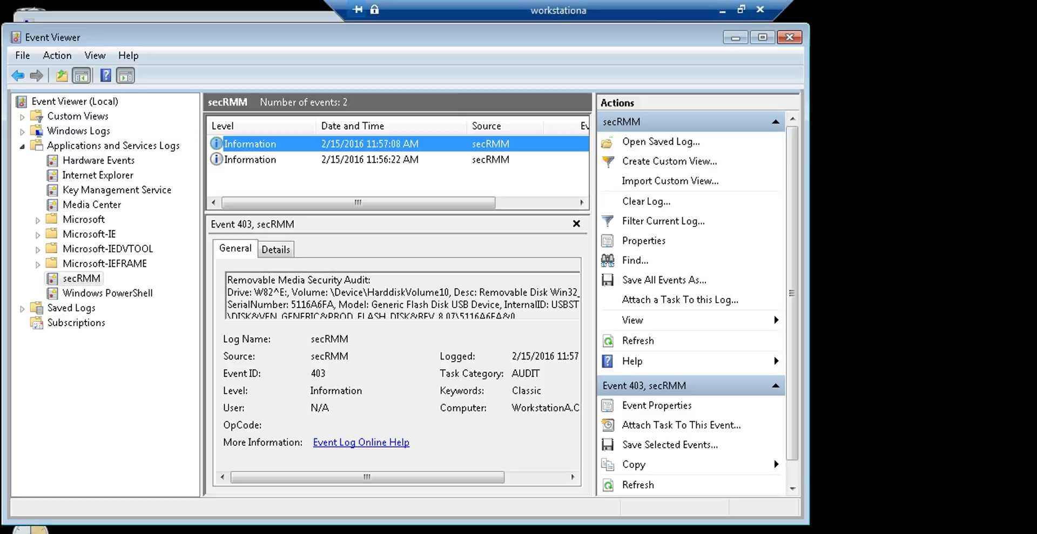
click(760, 10)
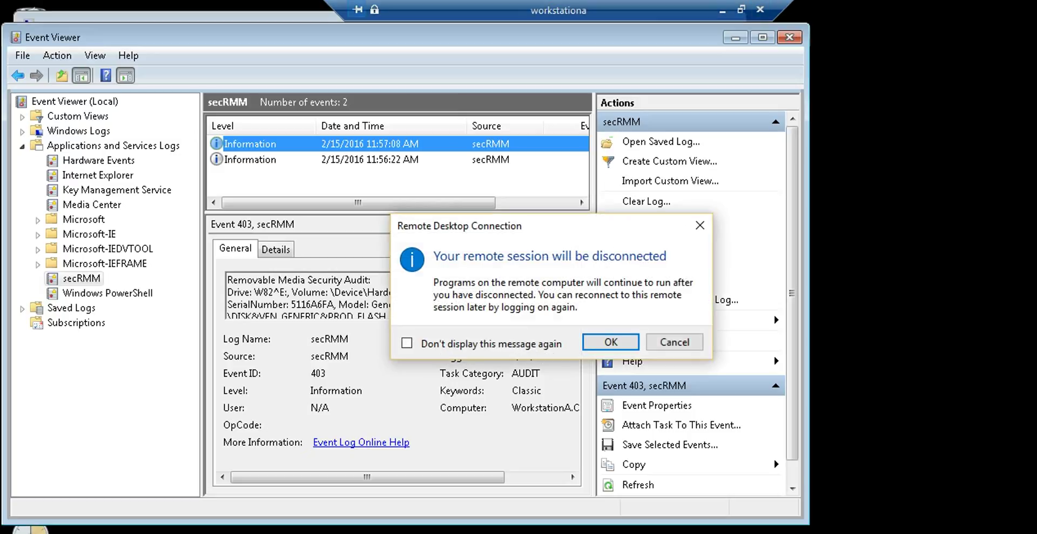
key(Return)
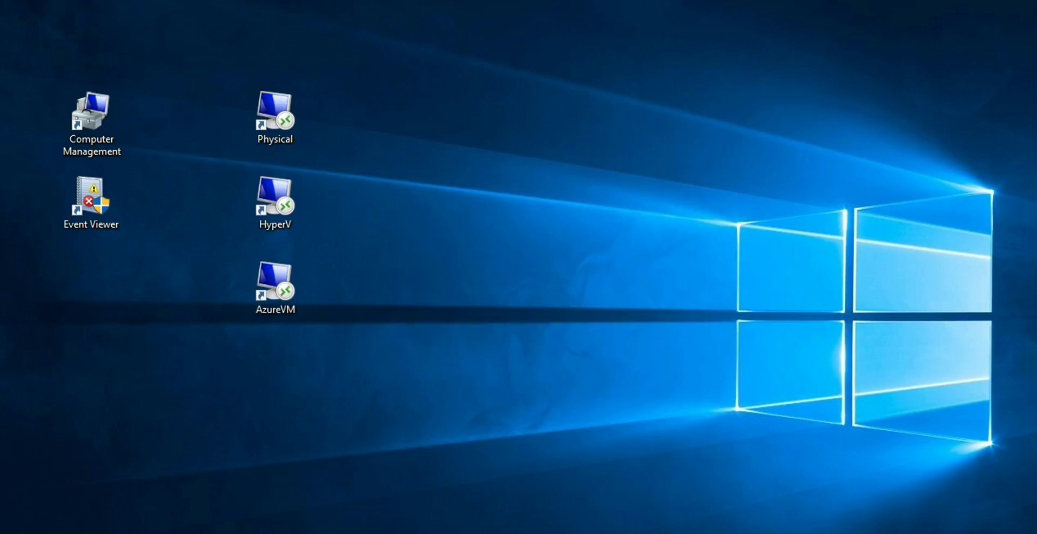
Open the AzureVM connection for editing and examine which local drives and Plug and Play devices it redirects.
right_click(281, 282)
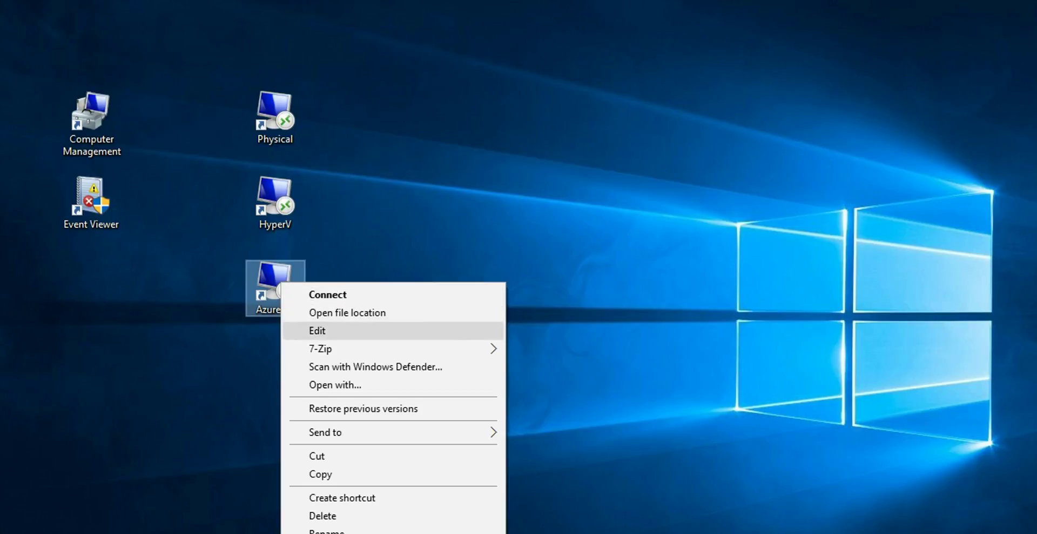
click(324, 330)
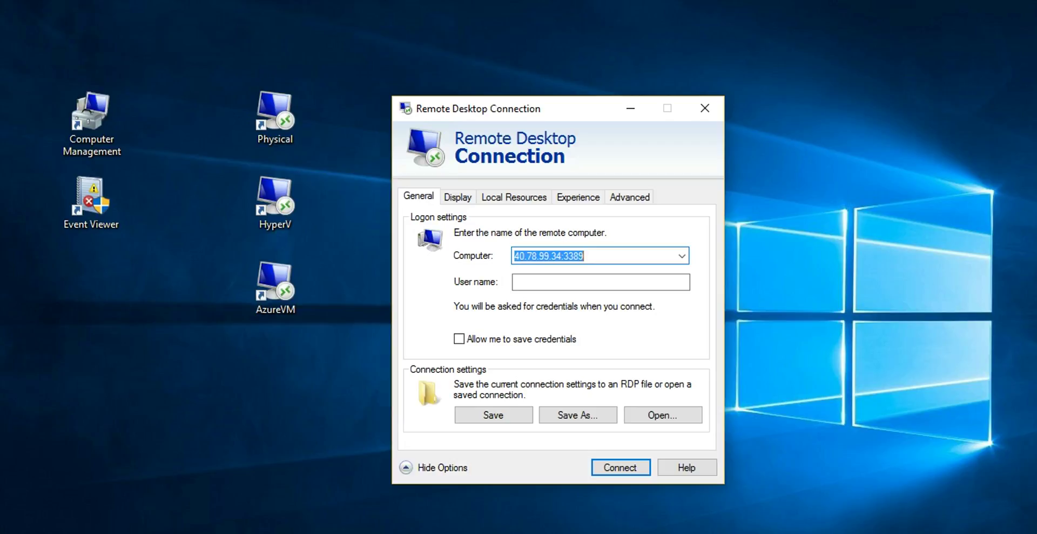
drag(514, 113, 447, 42)
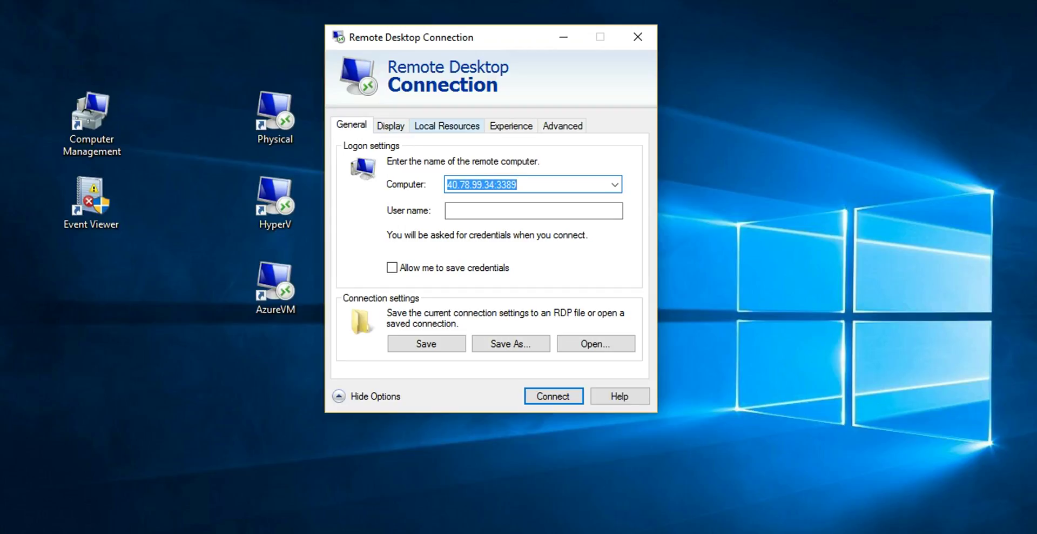
click(446, 125)
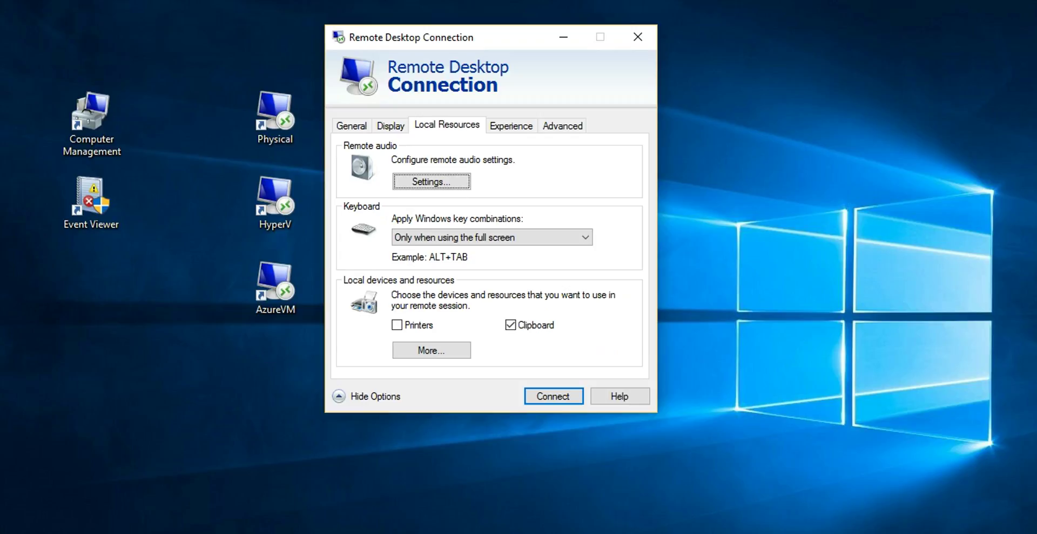
click(431, 349)
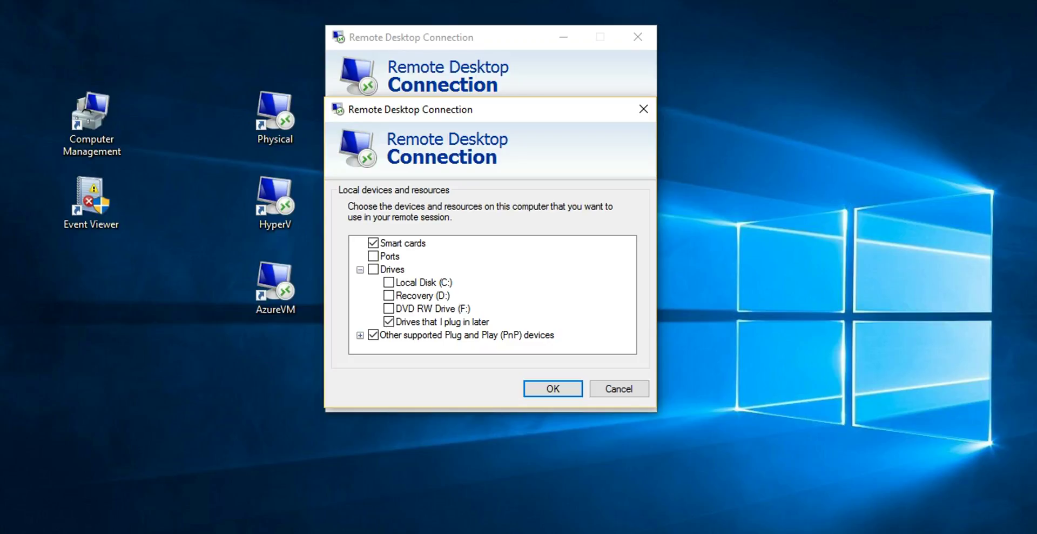
click(360, 335)
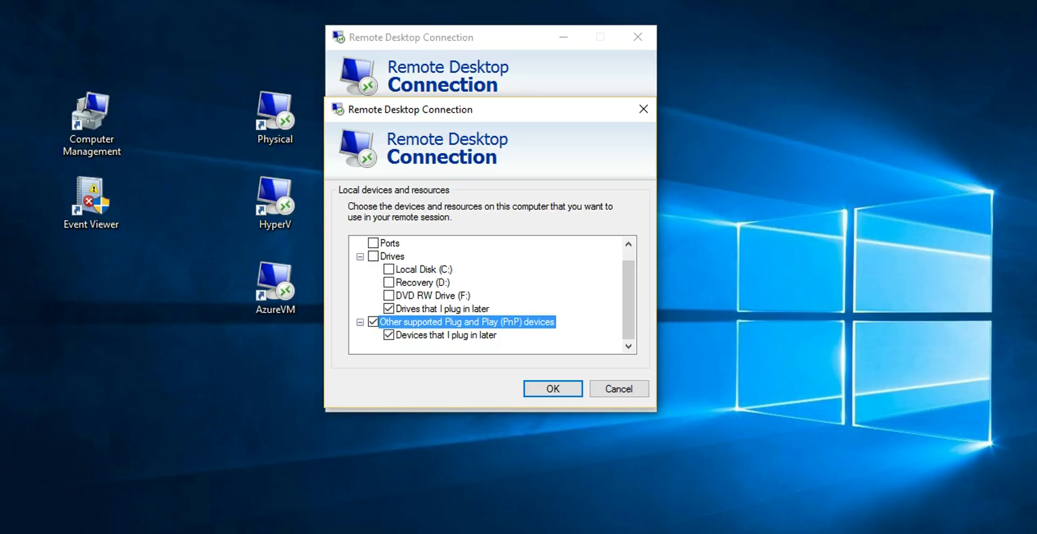
key(Return)
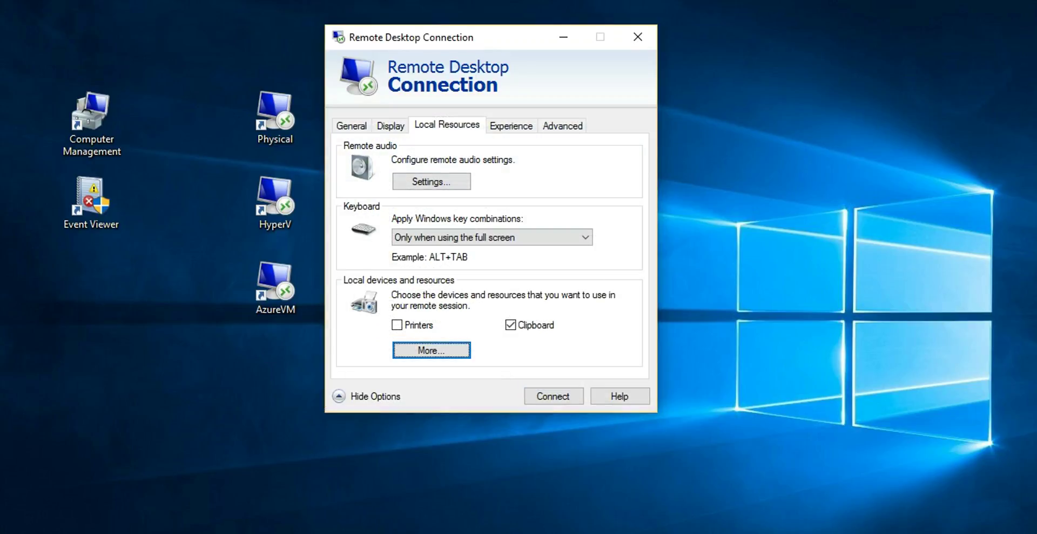
Enter the account's user name in the AzureVM connection's logon settings.
click(352, 125)
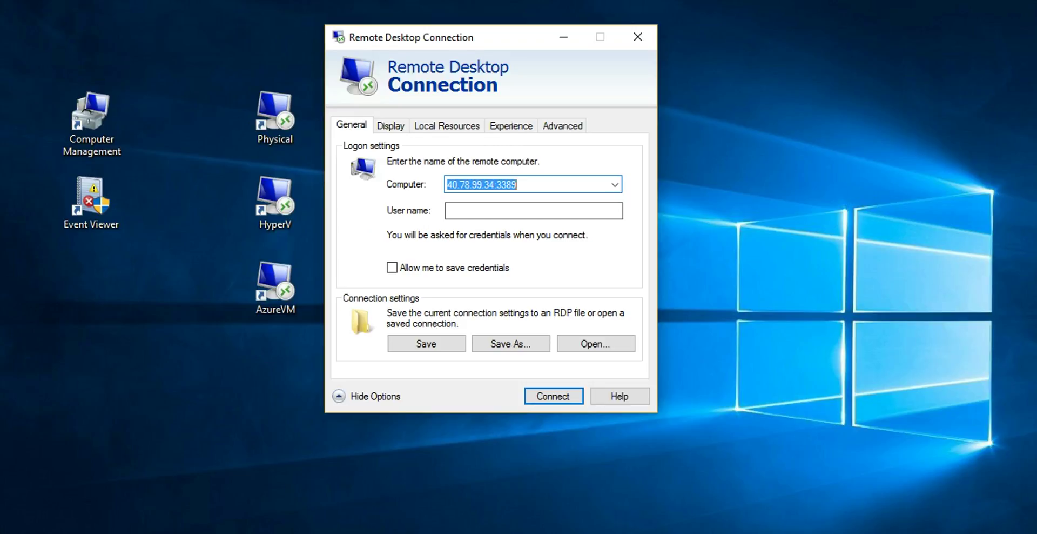
click(534, 211)
text(Tony)
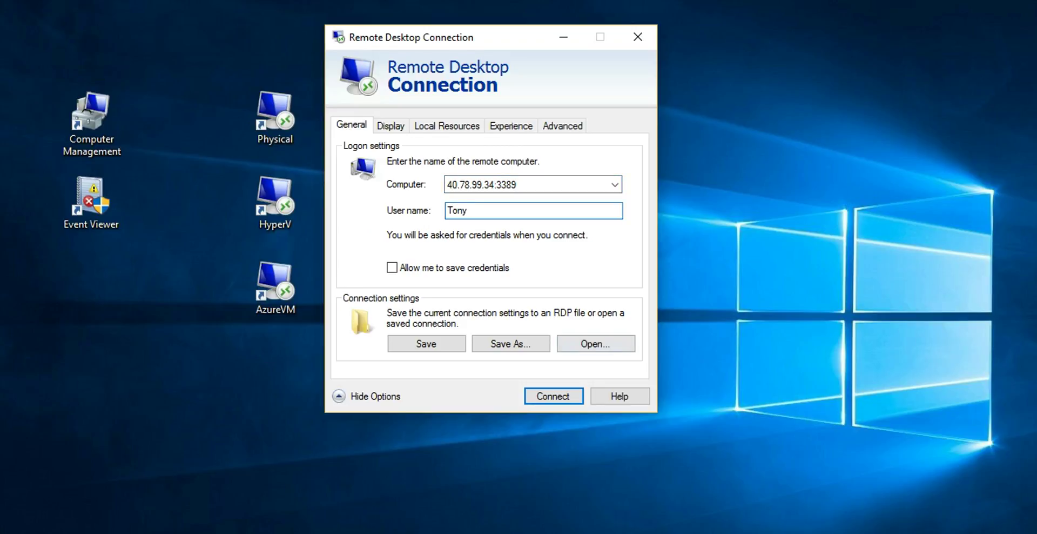
Connect to 40.78.99.34, accept the unknown publisher without being asked again, and enter the account password.
key(Return)
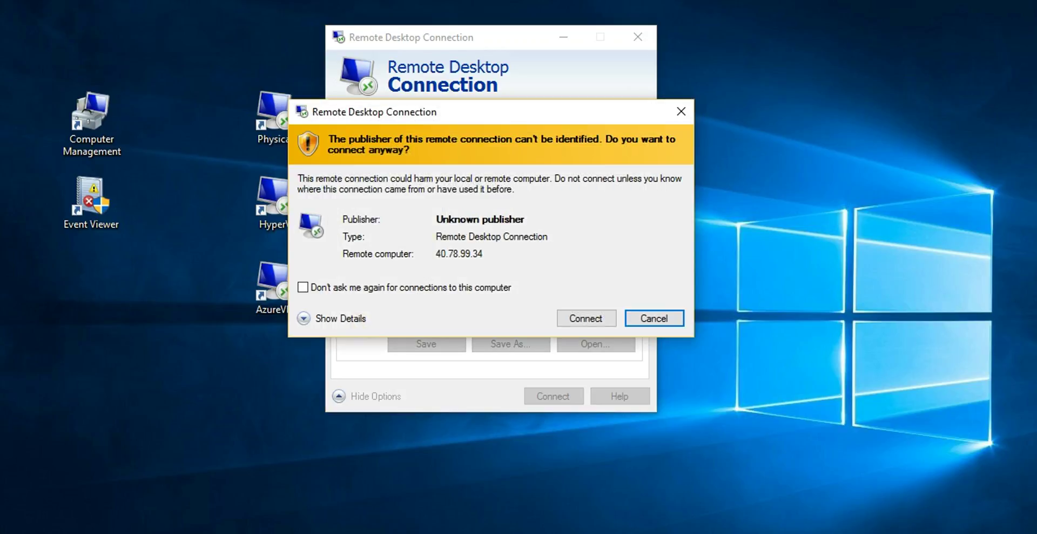
click(303, 288)
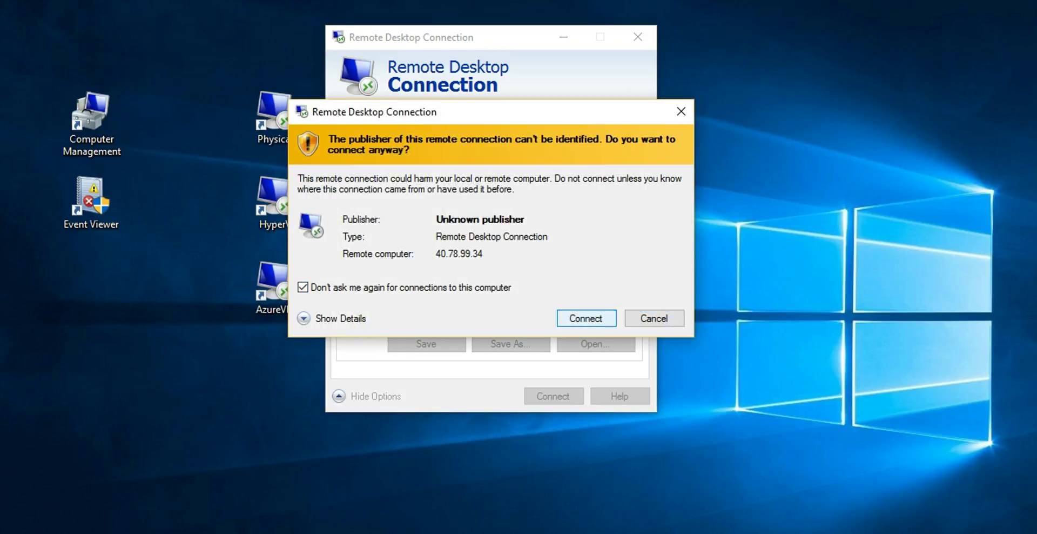
click(587, 318)
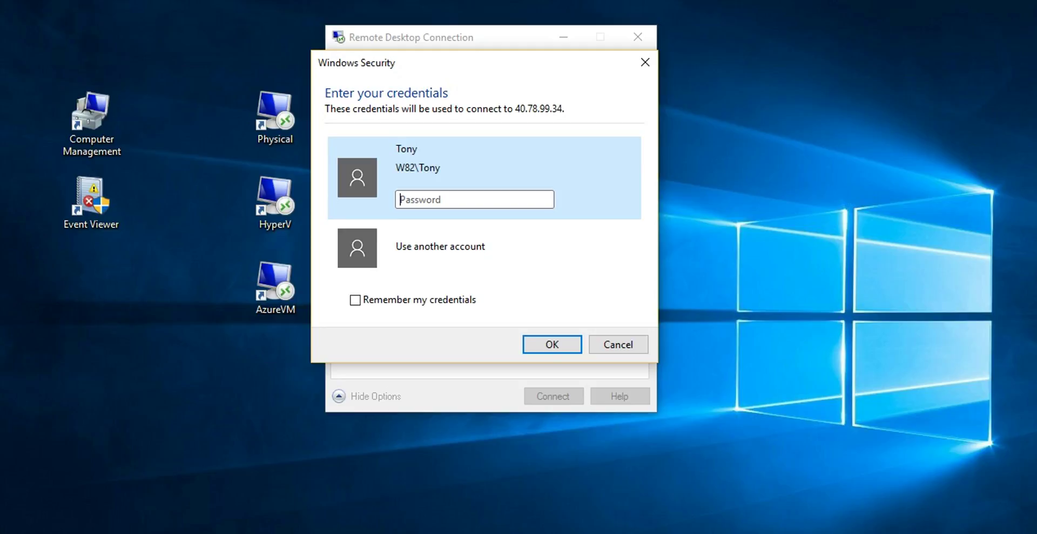
text(••••••••••••••)
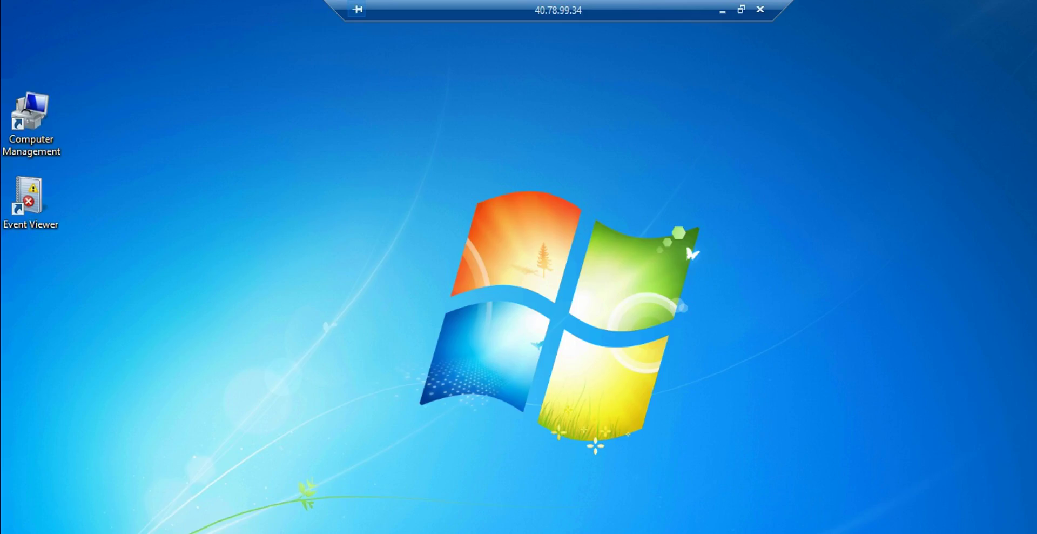
Open the Libraries window in the Azure session, reposition it and widen its navigation pane to check for the redirected USB drive.
click(116, 532)
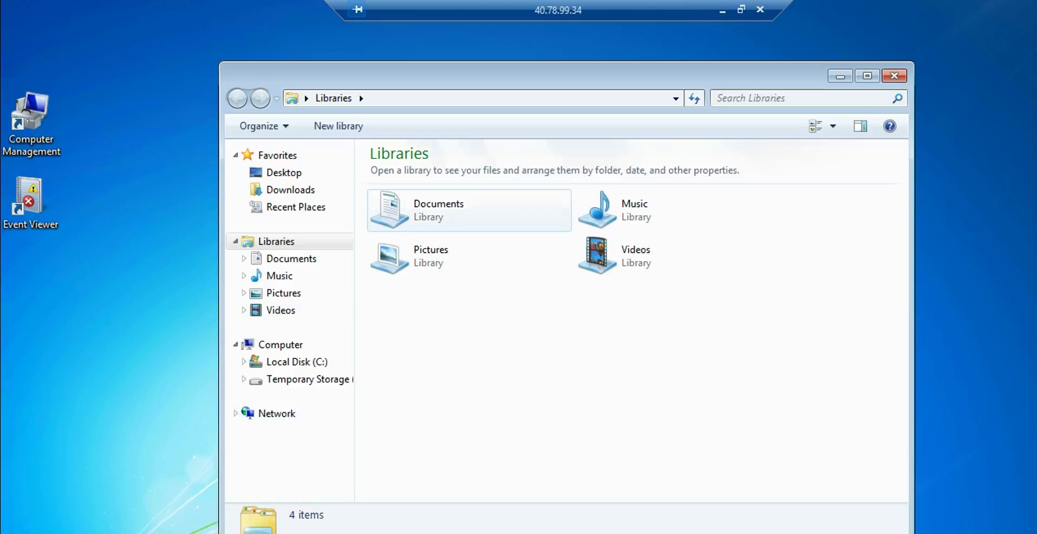
drag(508, 75, 394, 41)
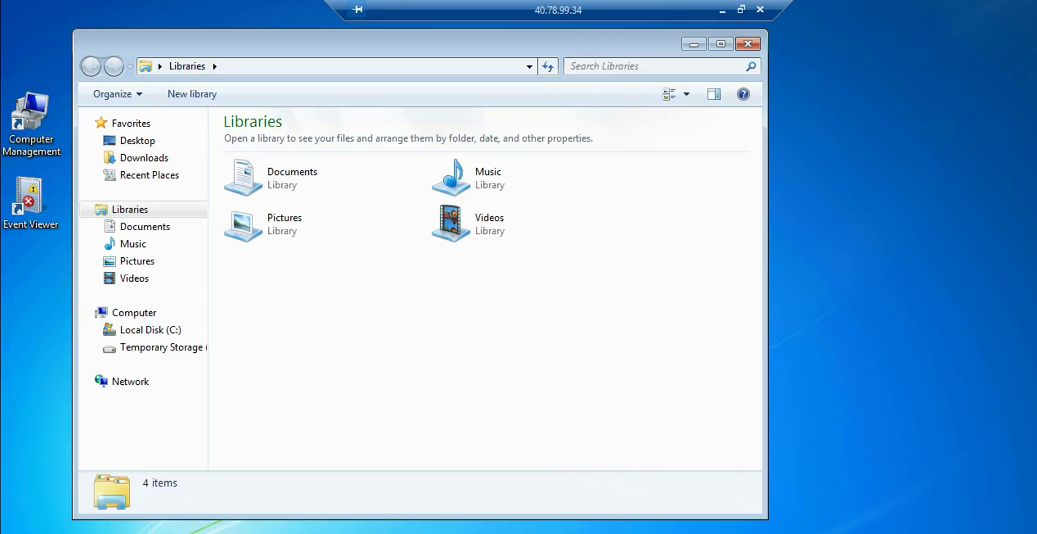
drag(208, 324, 240, 324)
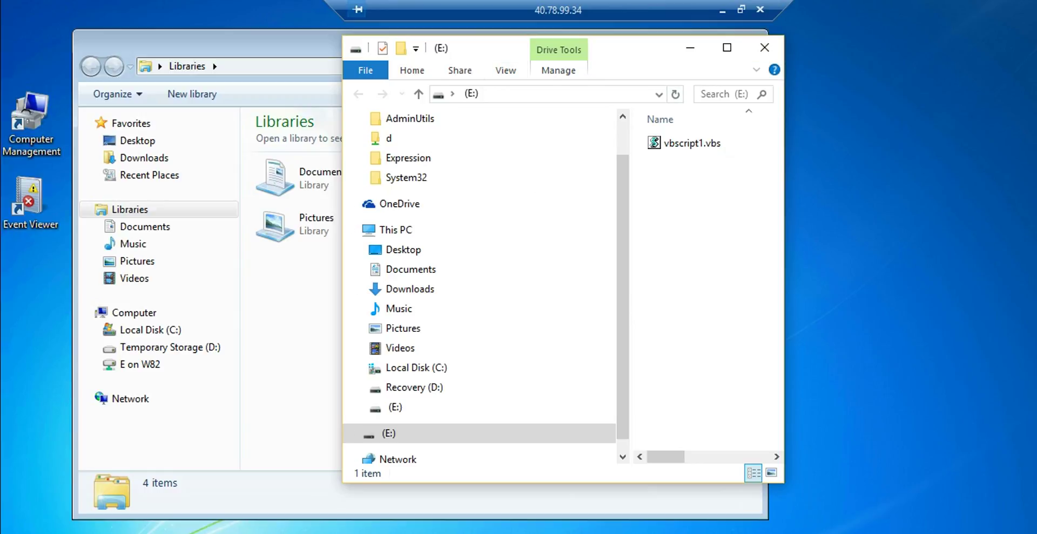
Open Event Viewer in the Azure session, display the secRMM log under Applications and Services Logs, and maximize the window.
double_click(29, 200)
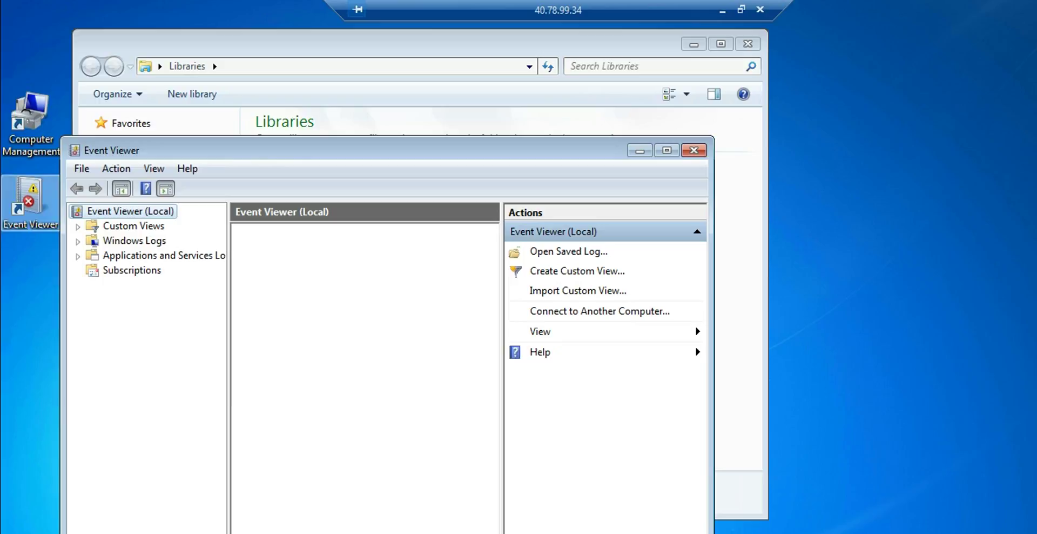
click(78, 256)
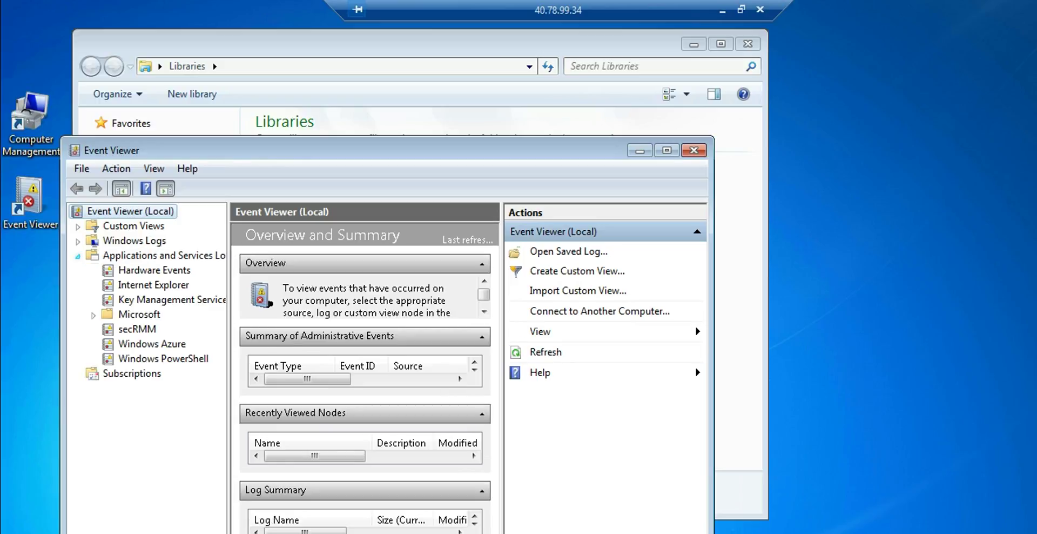
click(136, 329)
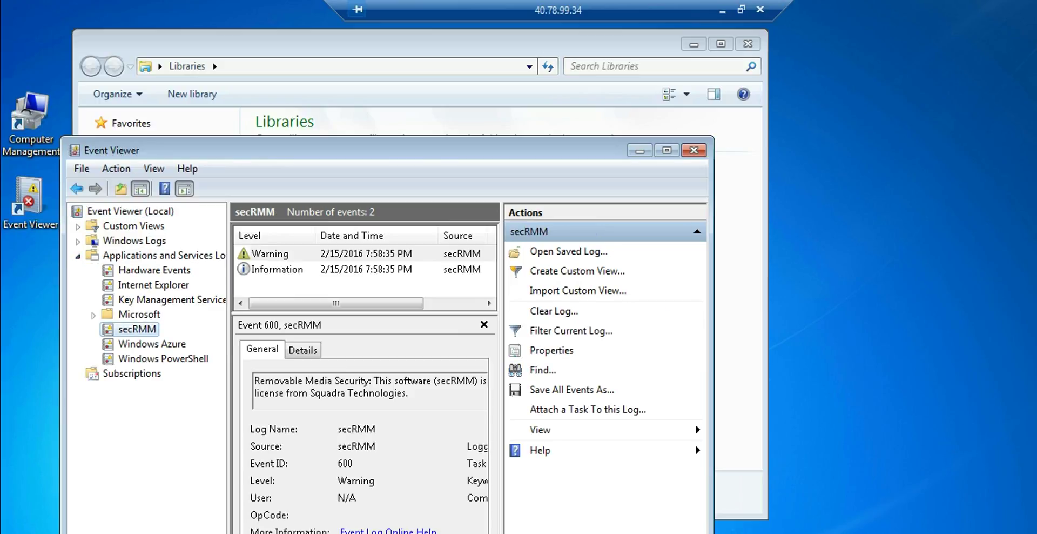
click(667, 150)
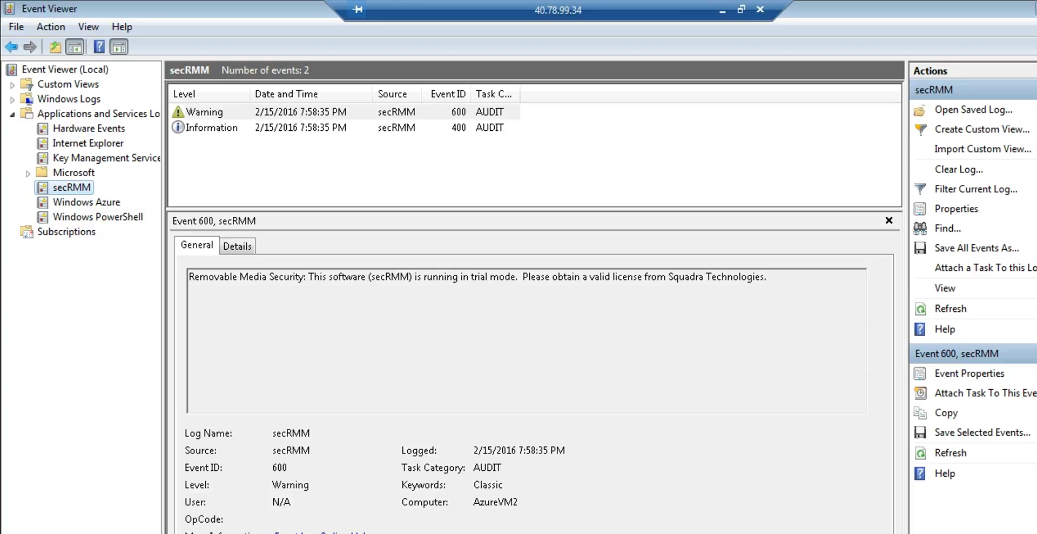
Examine the secRMM event 400 properties in an enlarged window for the drive, hypervisor, hypervisor host and mounting computer, then close them.
click(300, 112)
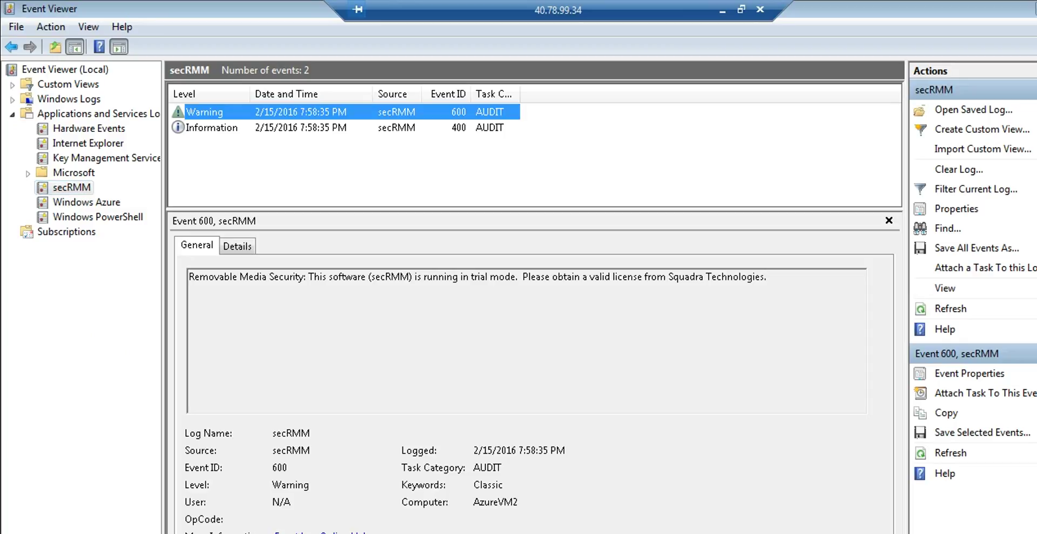
key(Down)
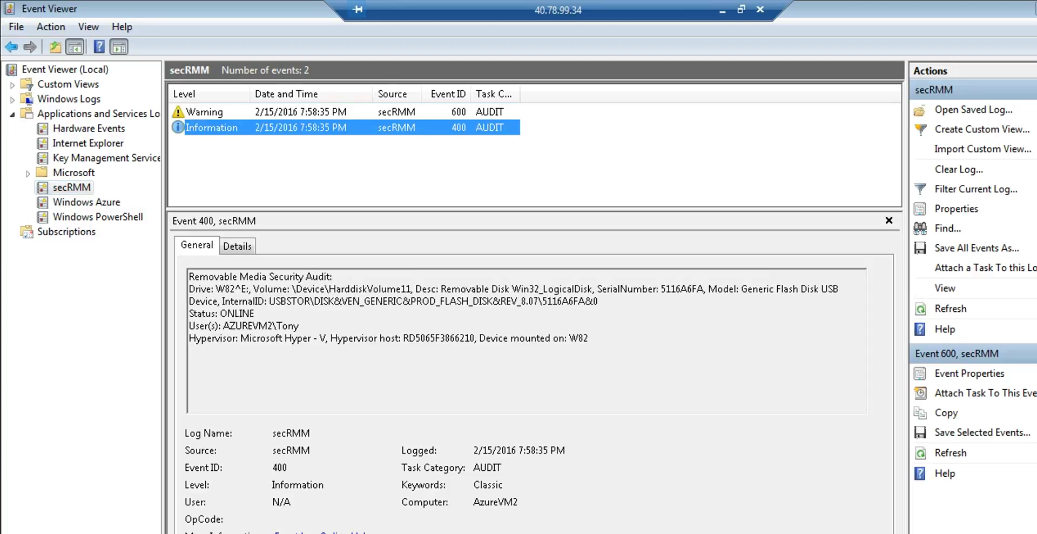
key(Return)
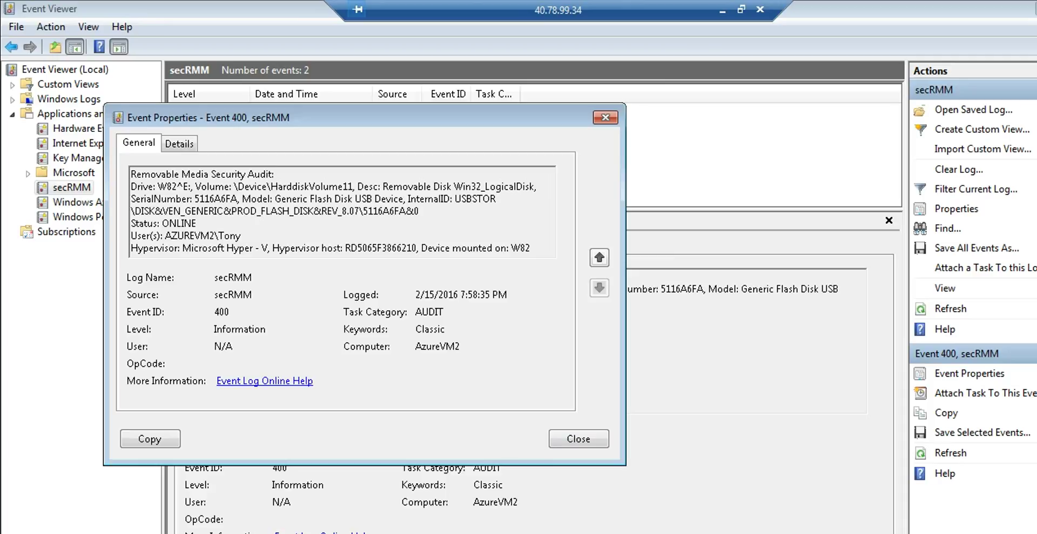
drag(625, 464, 701, 506)
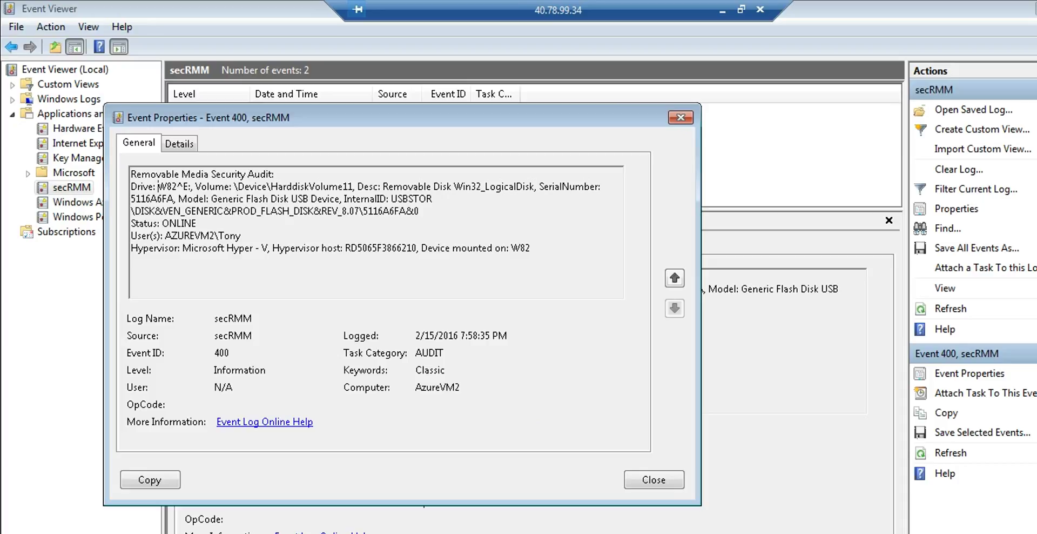
drag(158, 186, 188, 186)
drag(183, 247, 272, 248)
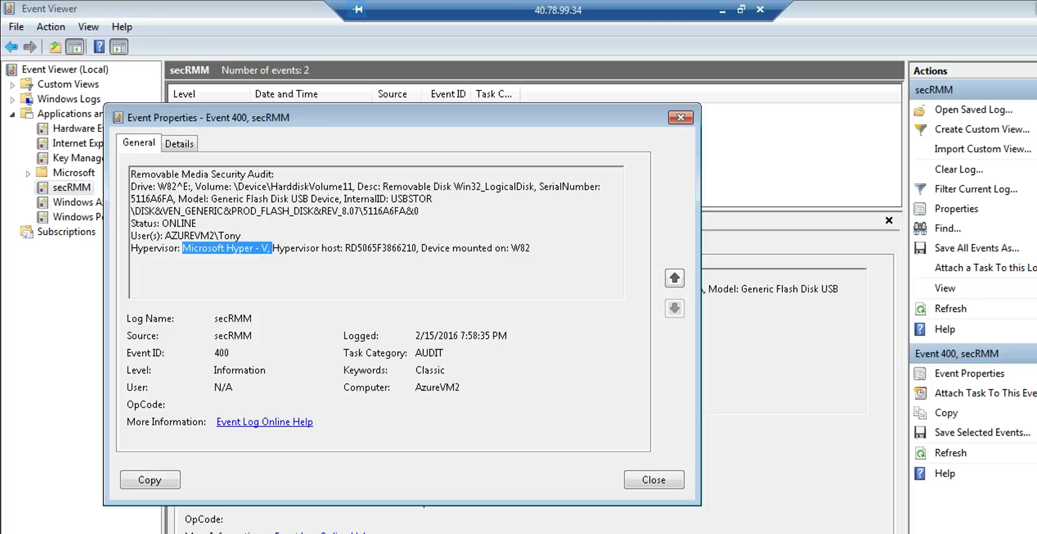
drag(345, 247, 412, 248)
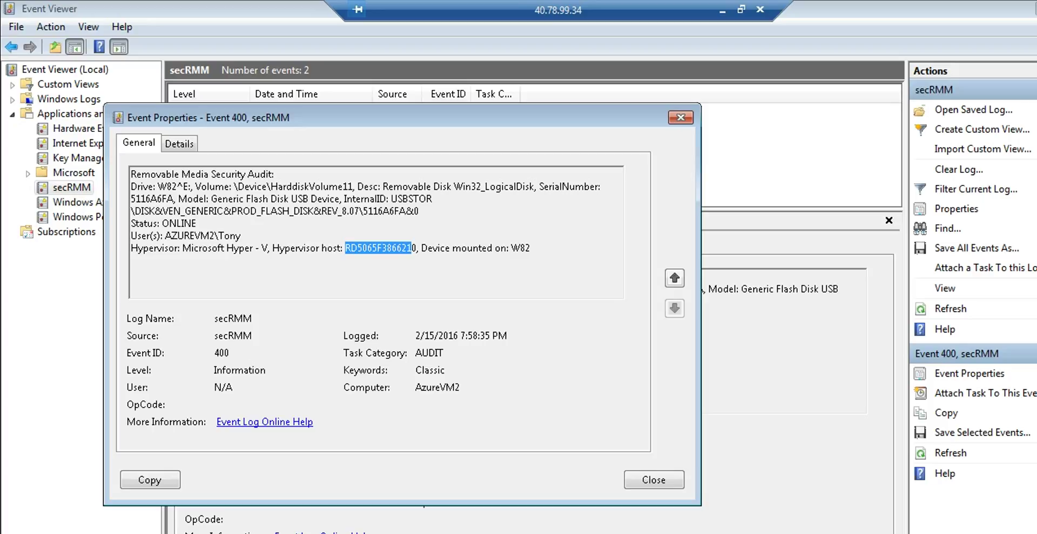
drag(411, 247, 421, 248)
drag(511, 247, 532, 248)
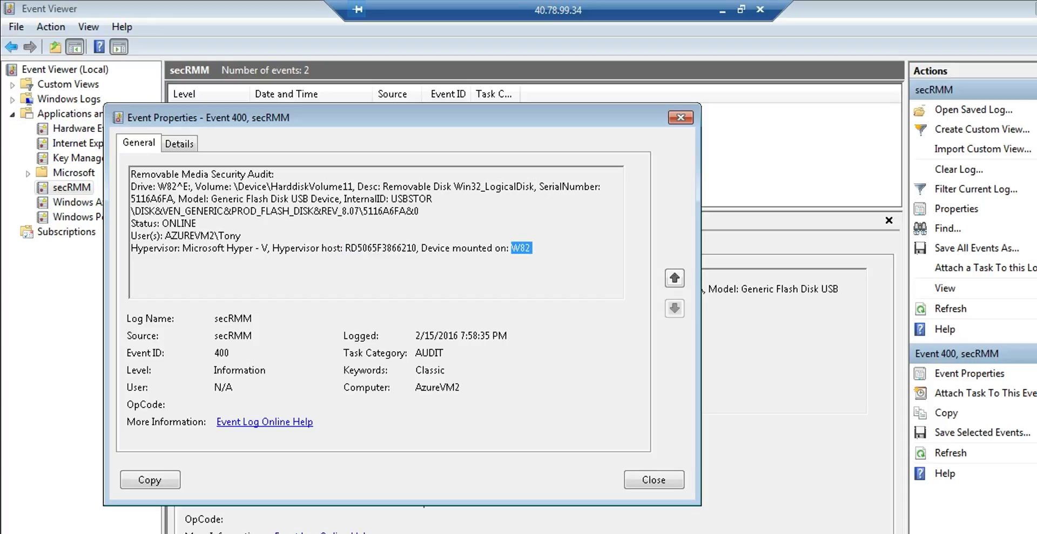
click(654, 479)
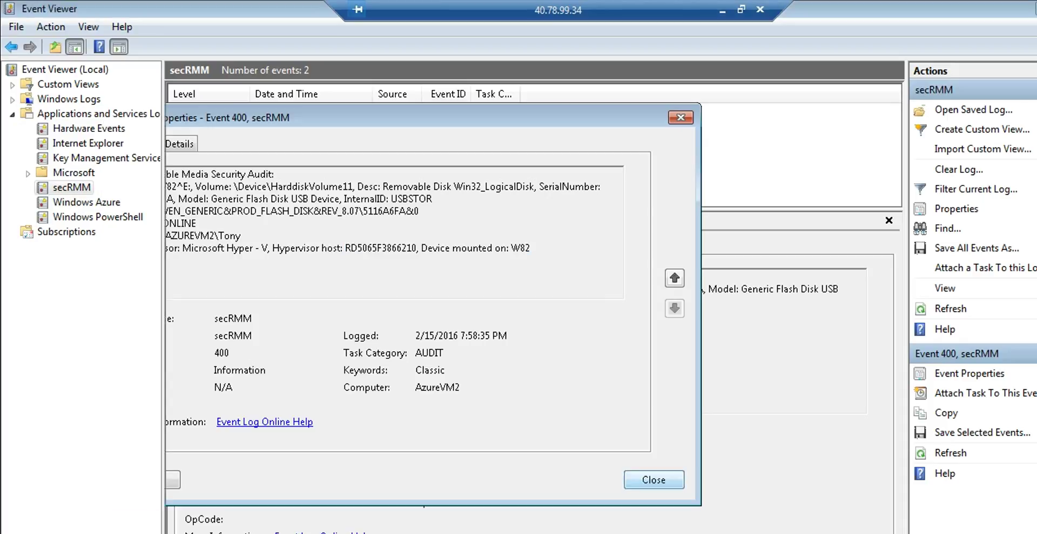
Copy the secRMMInstallx64 installer from C:\temp\secRMM to the redirected drive E on W82, then close the folder window.
key(super+e)
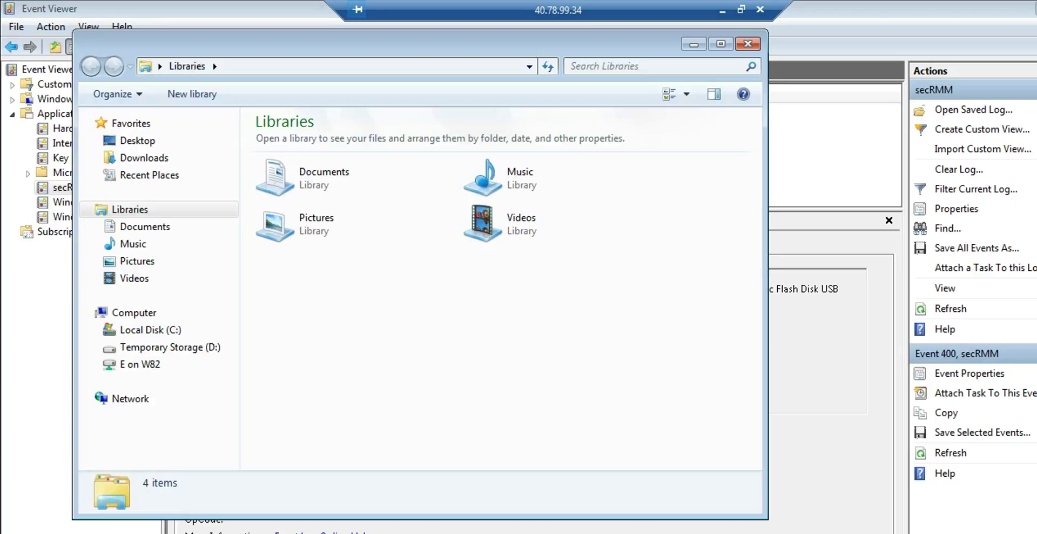
click(150, 330)
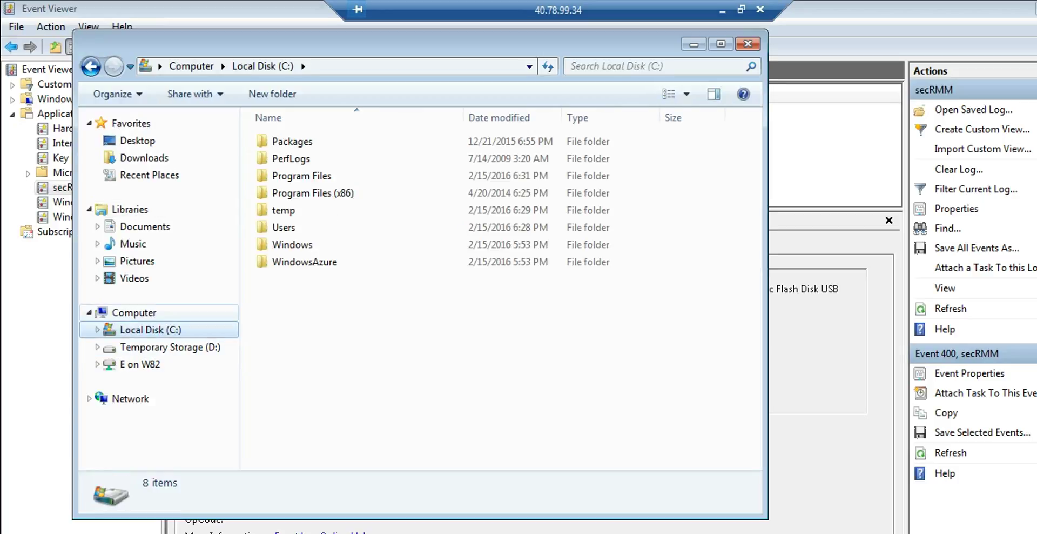
double_click(284, 210)
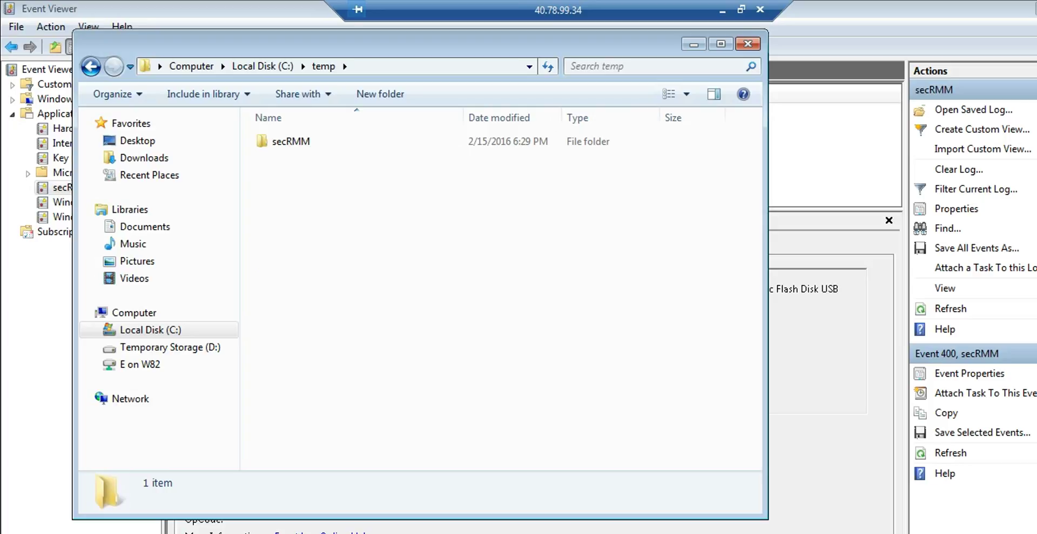
double_click(290, 142)
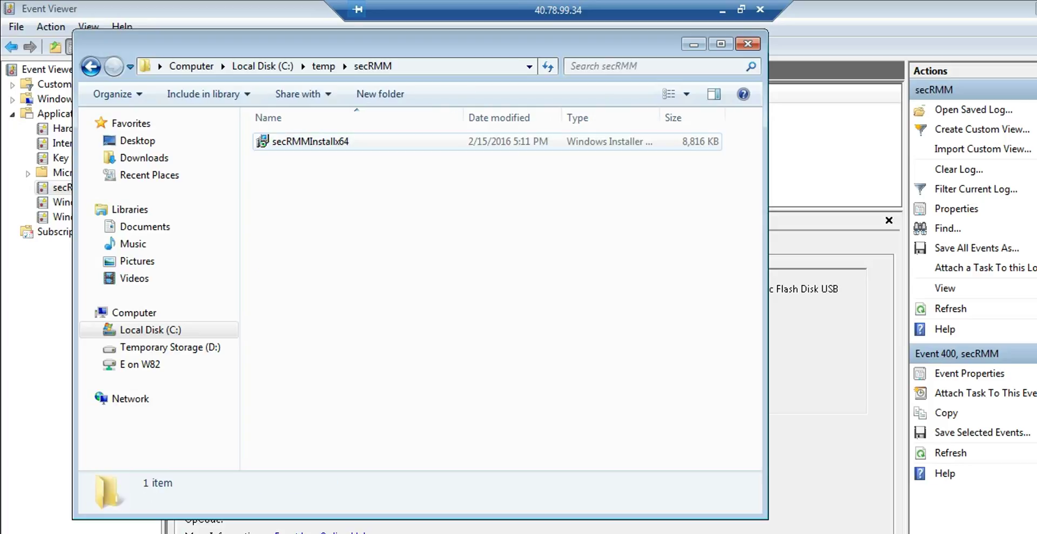
click(310, 142)
right_click(290, 141)
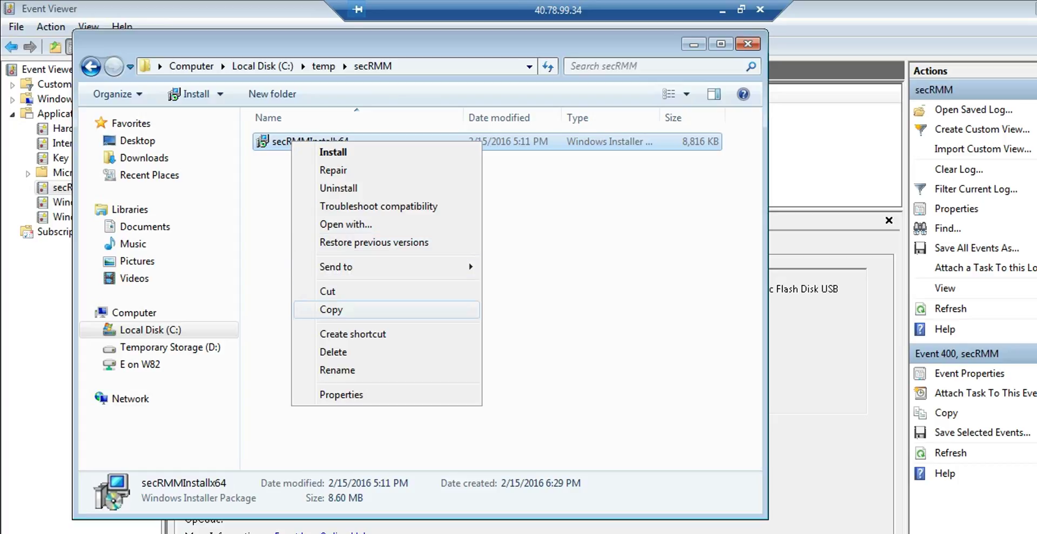
click(313, 310)
click(140, 364)
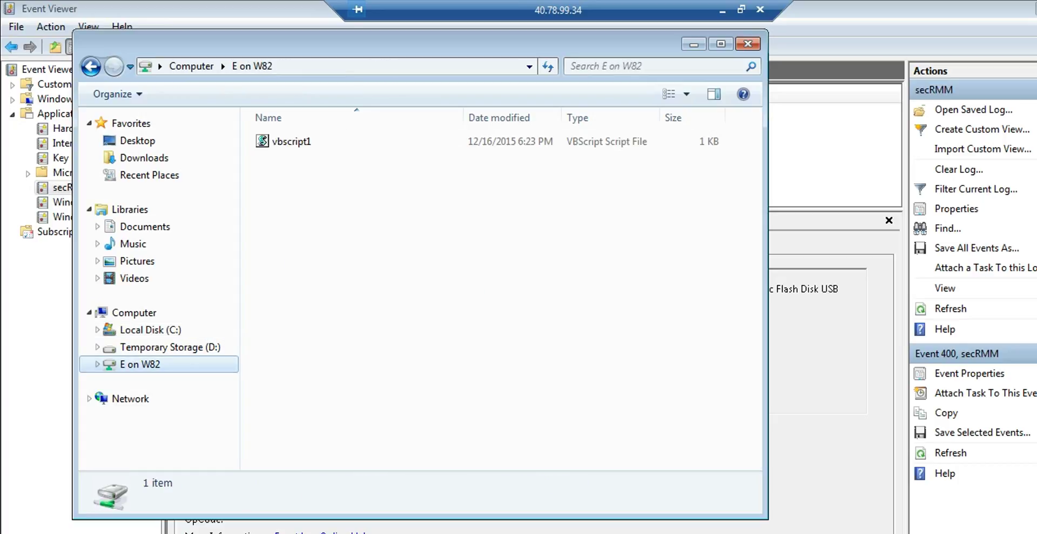
right_click(310, 198)
click(349, 312)
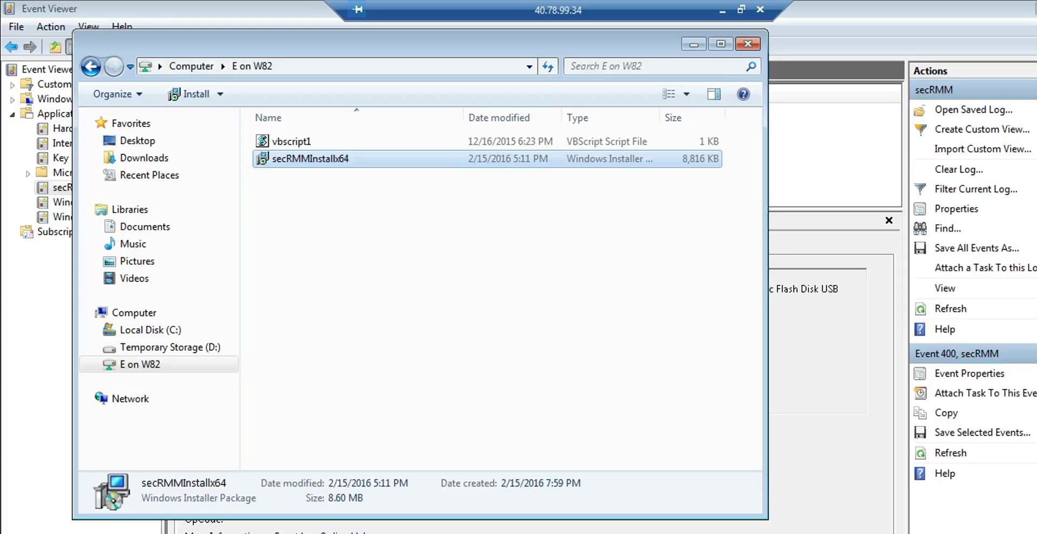
key(alt+F4)
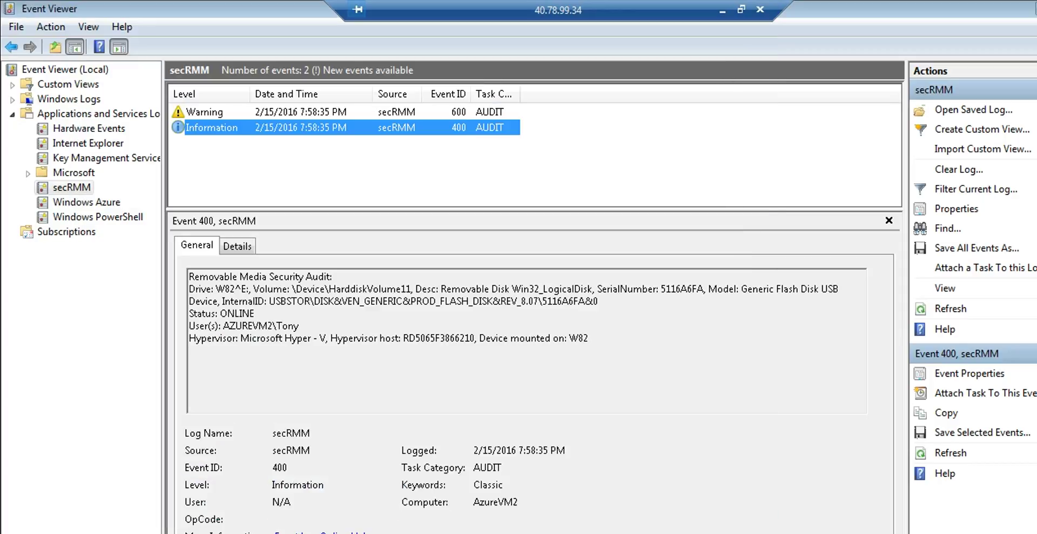
Refresh the secRMM log and examine event 402's drive, target file and source file, then close its properties.
key(F5)
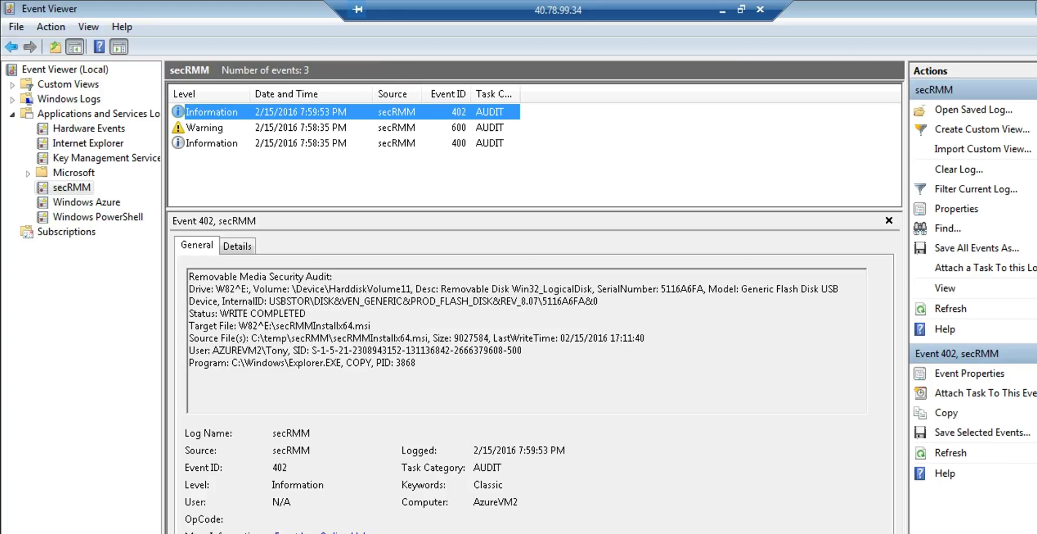
key(Return)
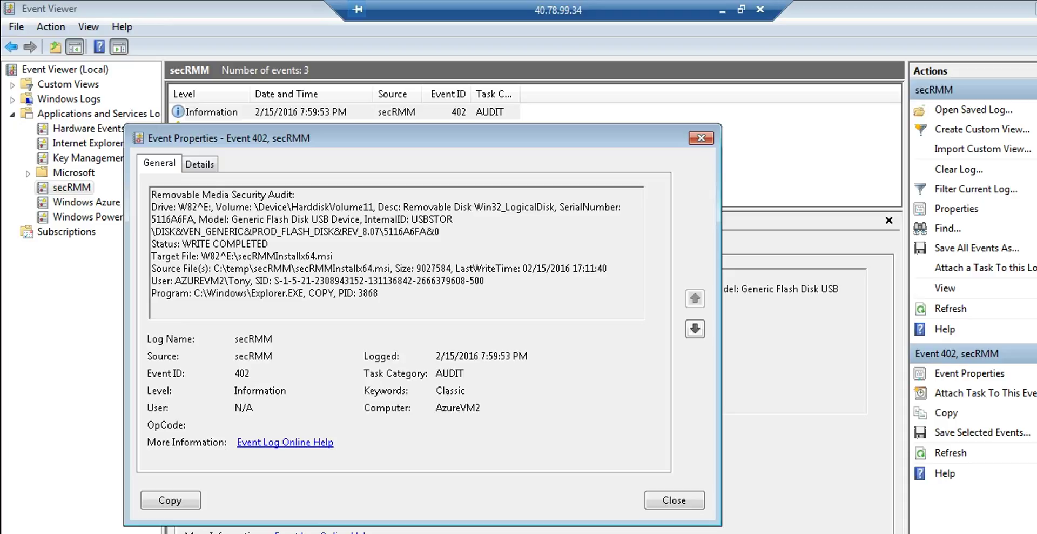
drag(178, 207, 216, 207)
drag(199, 256, 315, 256)
drag(213, 268, 390, 268)
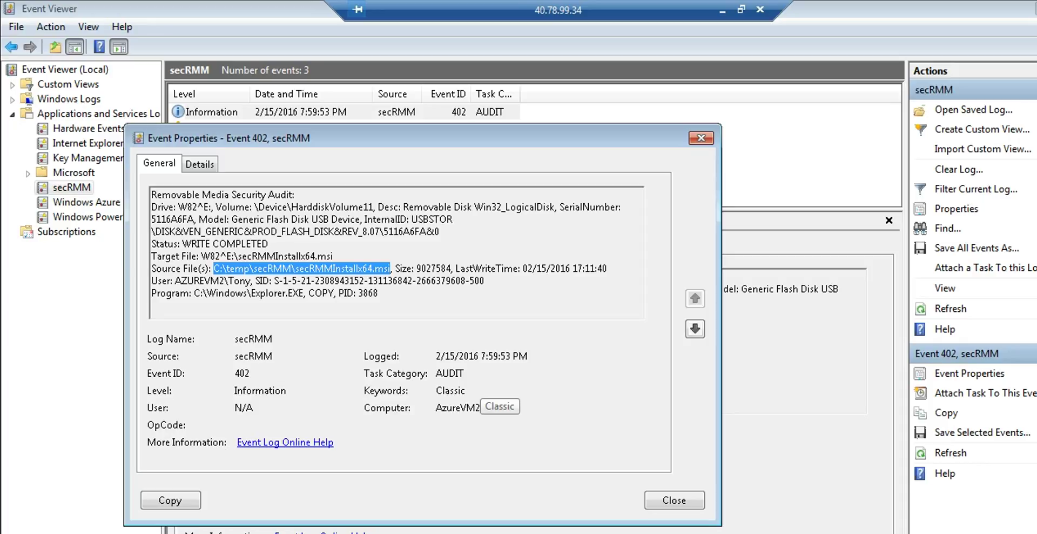
click(674, 500)
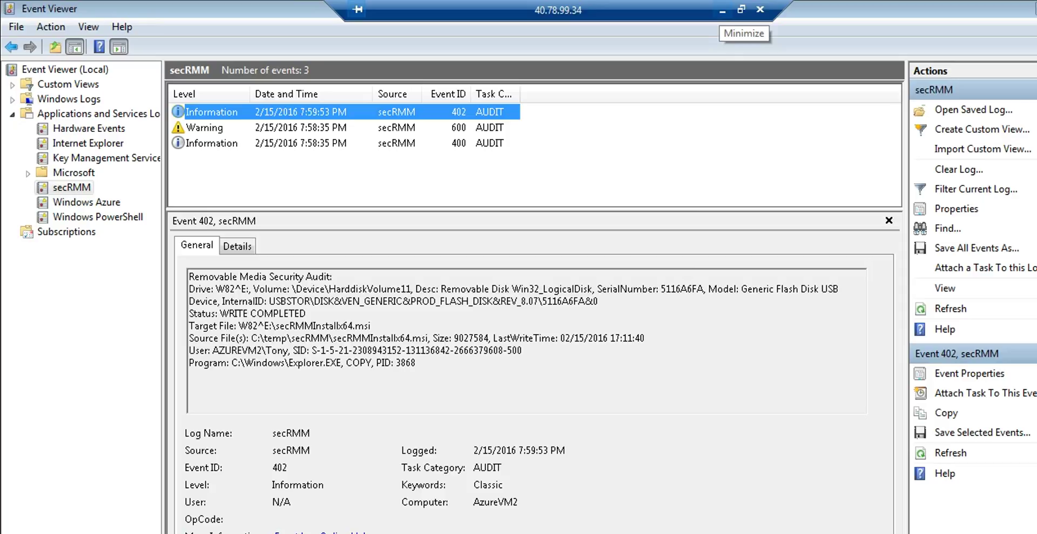
Disconnect the Azure remote session and switch to the secRMMExcelWorkbook.xlsx workbook in Excel, maximizing its window.
click(760, 9)
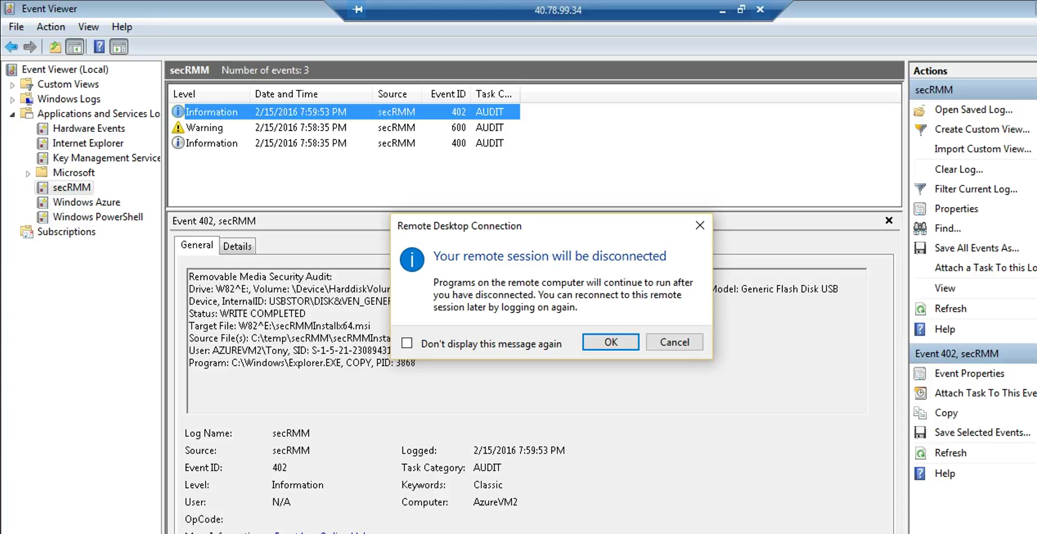
click(610, 341)
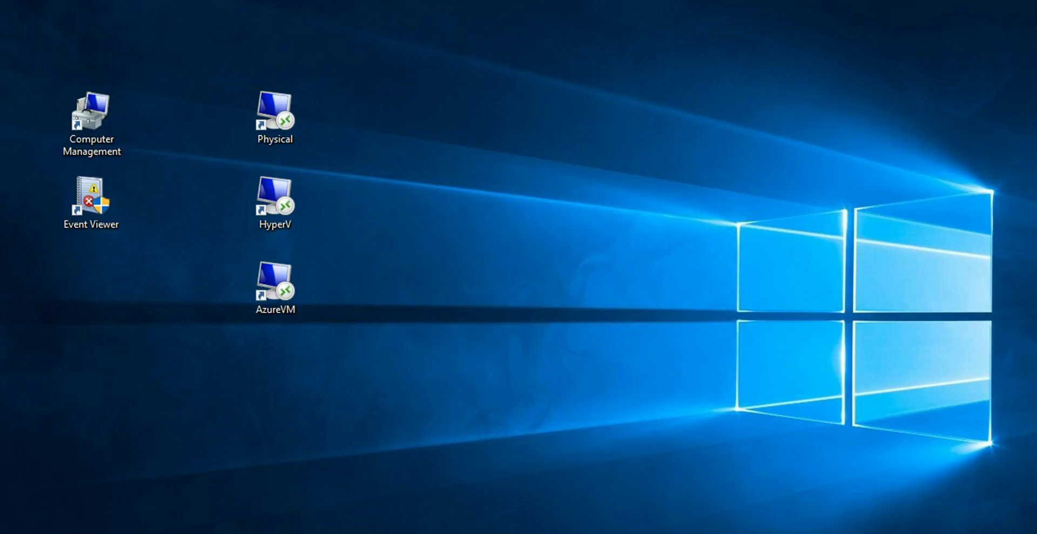
key(alt+Tab)
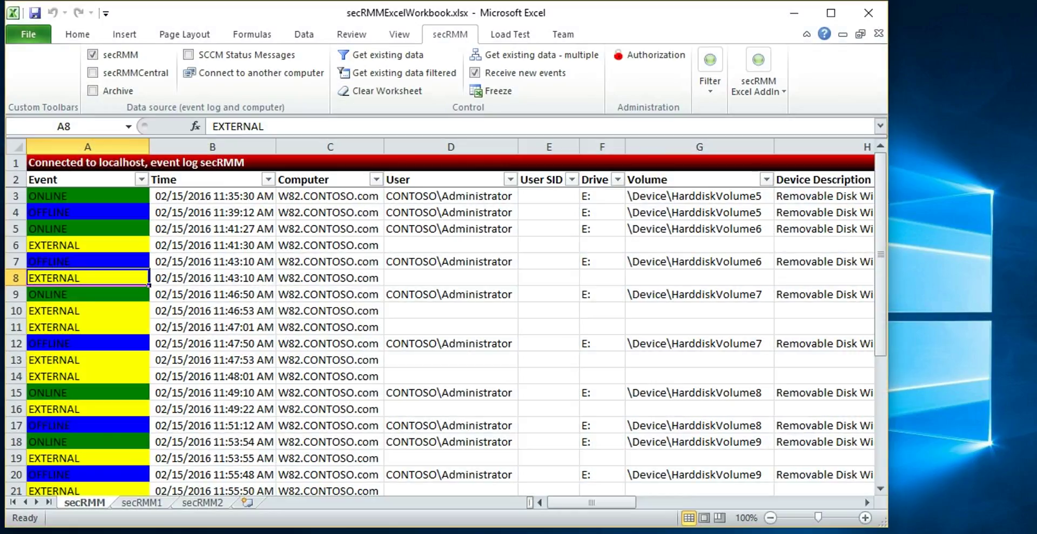
click(831, 13)
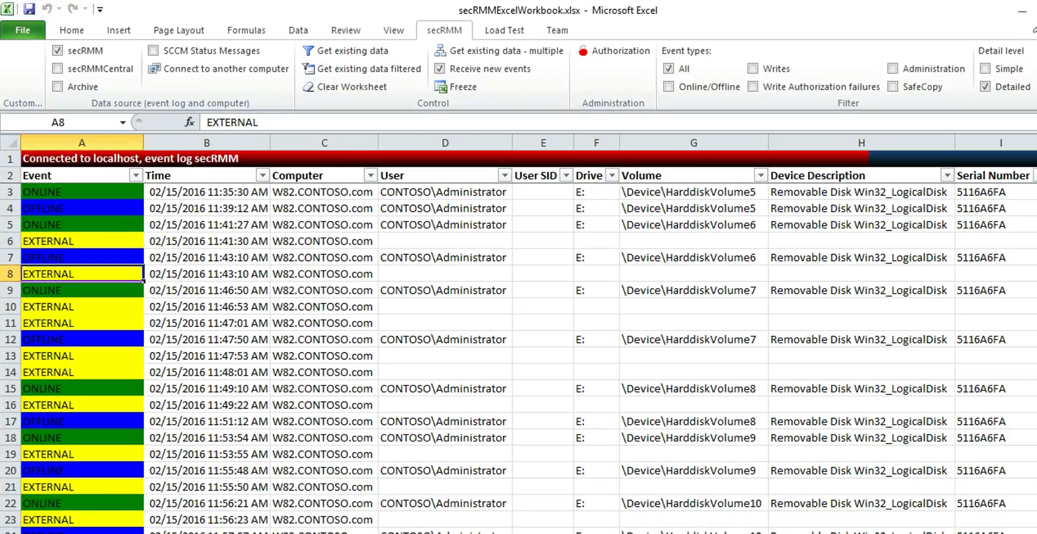
Open the details of the EXTERNAL event in row 27, widen the details window, and examine the full message.
scroll(1033, 246, down, 2)
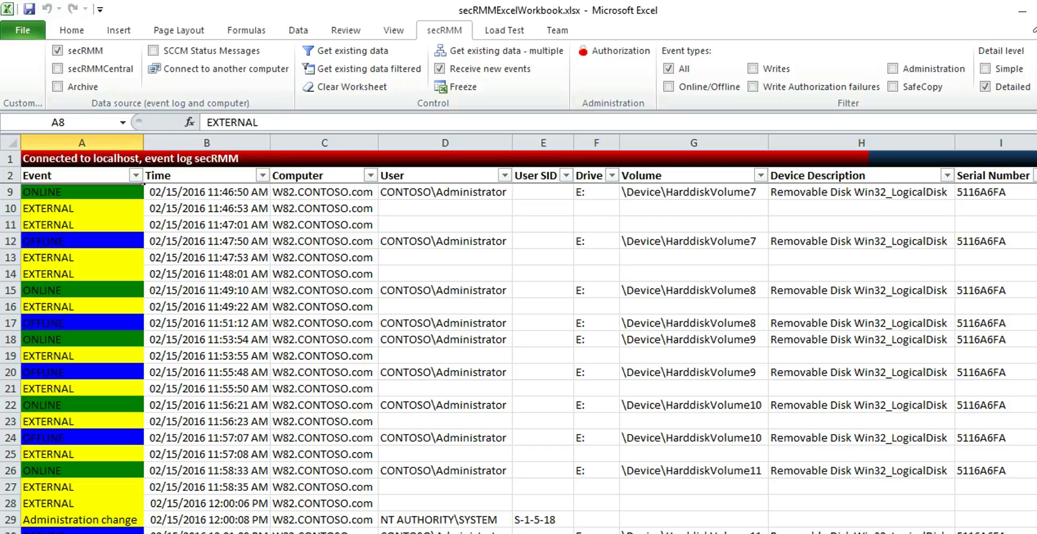
double_click(82, 487)
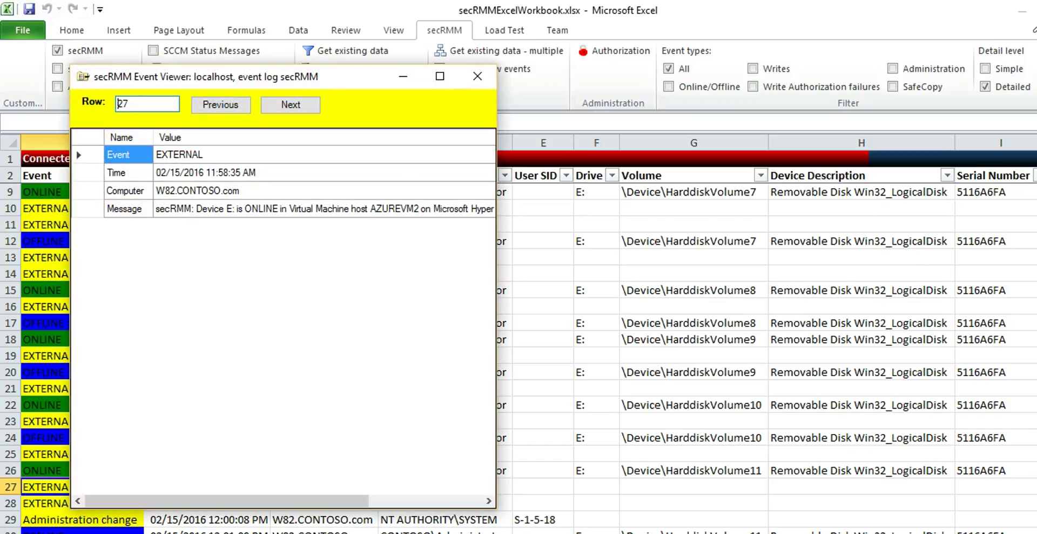
drag(496, 281, 671, 273)
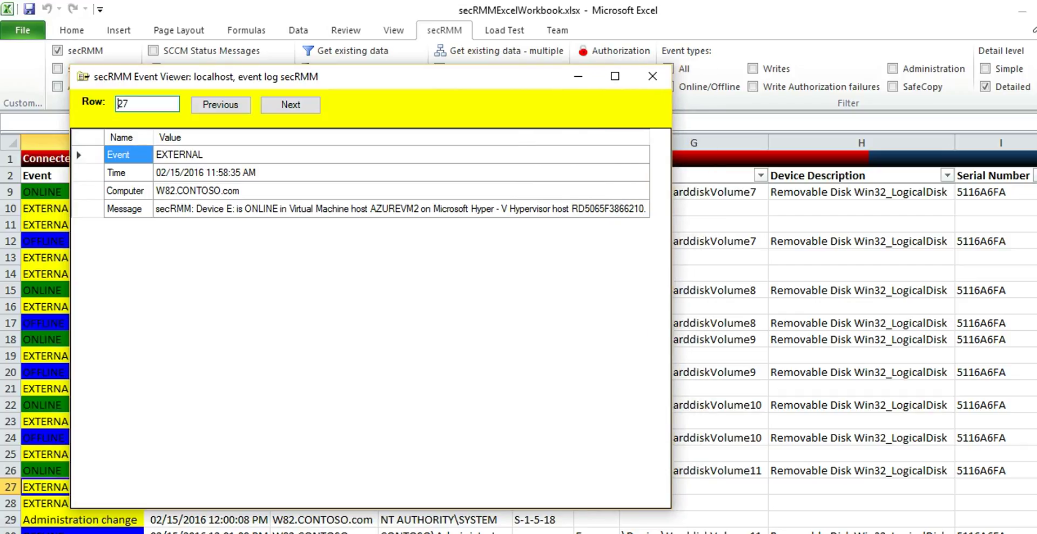
click(401, 209)
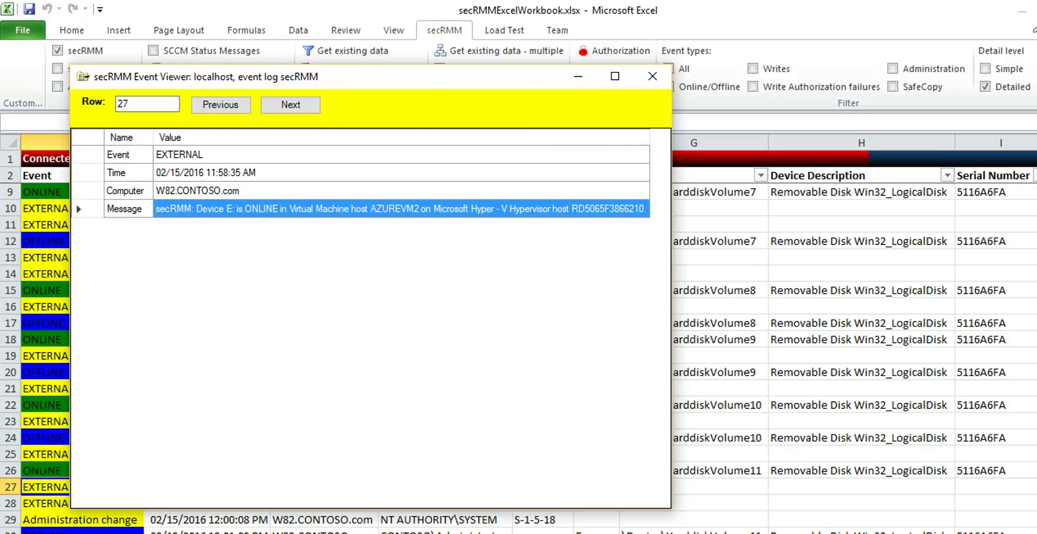